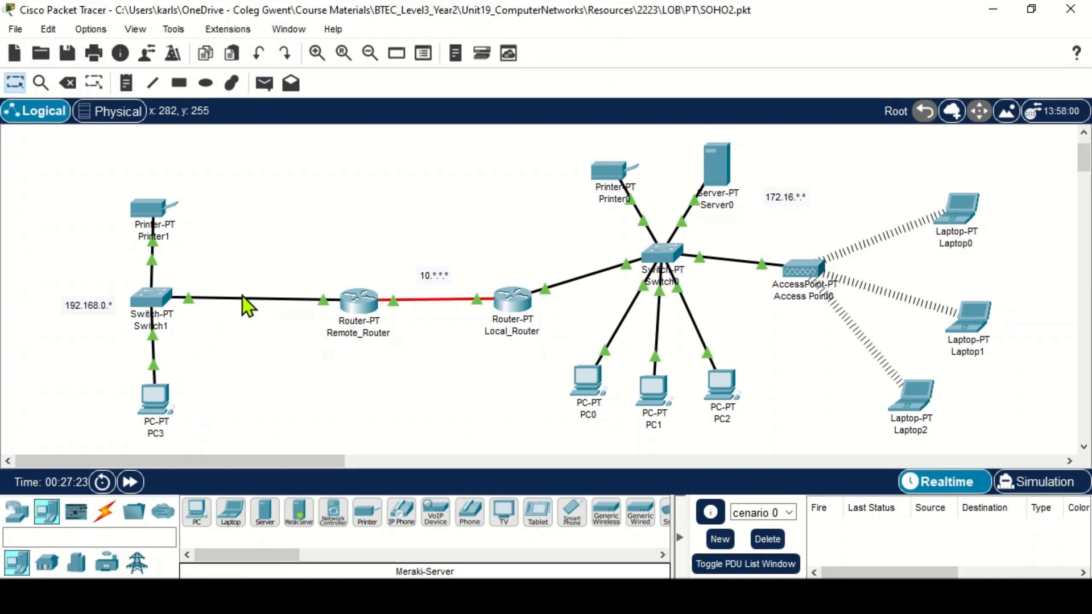
# - Open Remote_Router's configuration and review the networks listed under its RIP routing settings
pyautogui.click(360, 299)
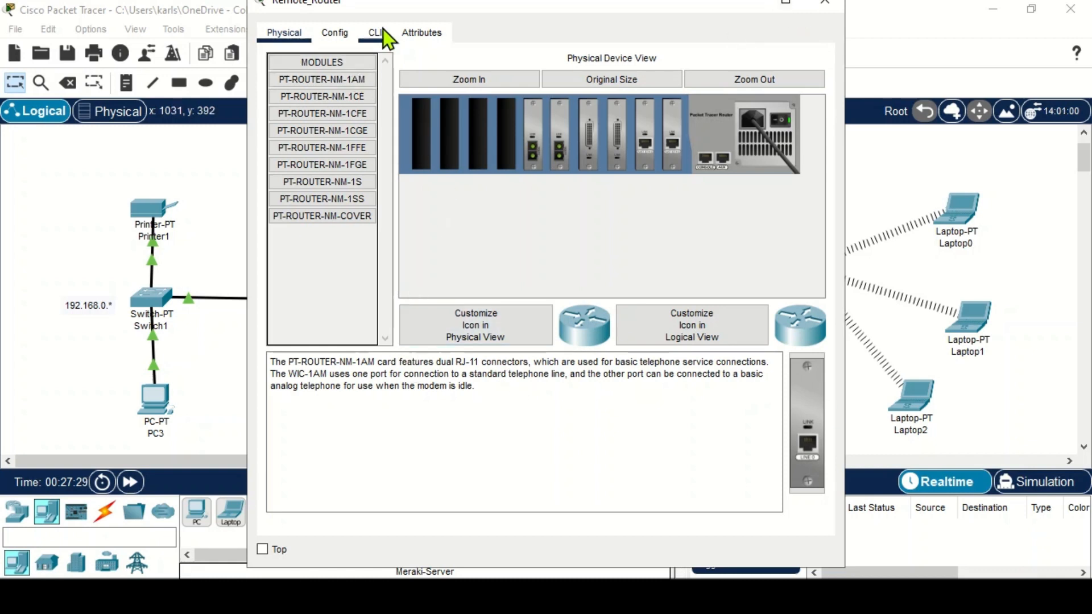
pyautogui.click(343, 38)
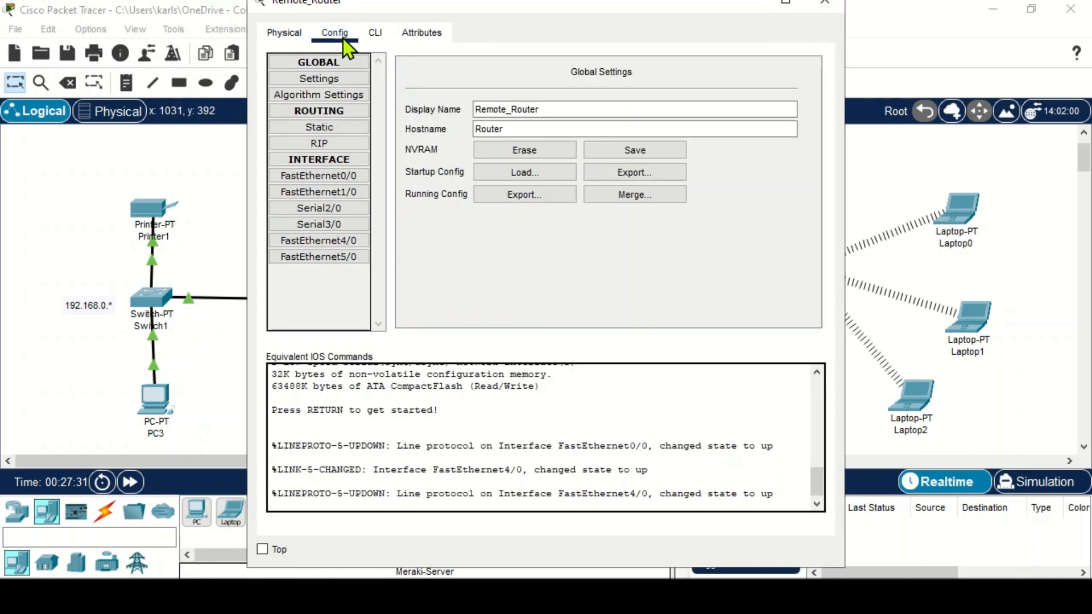
pyautogui.click(332, 148)
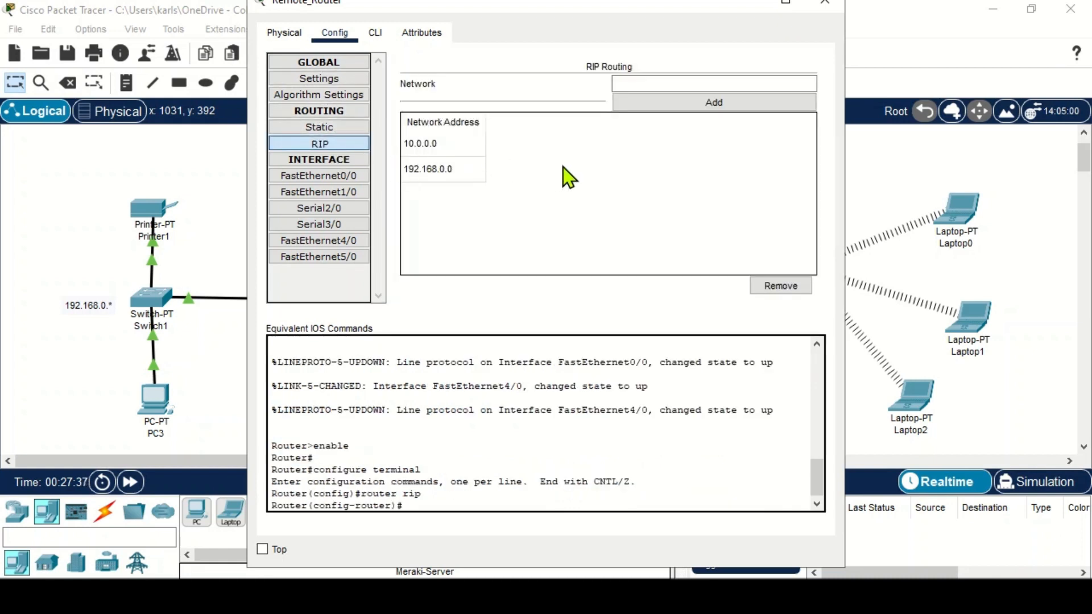
pyautogui.click(826, 5)
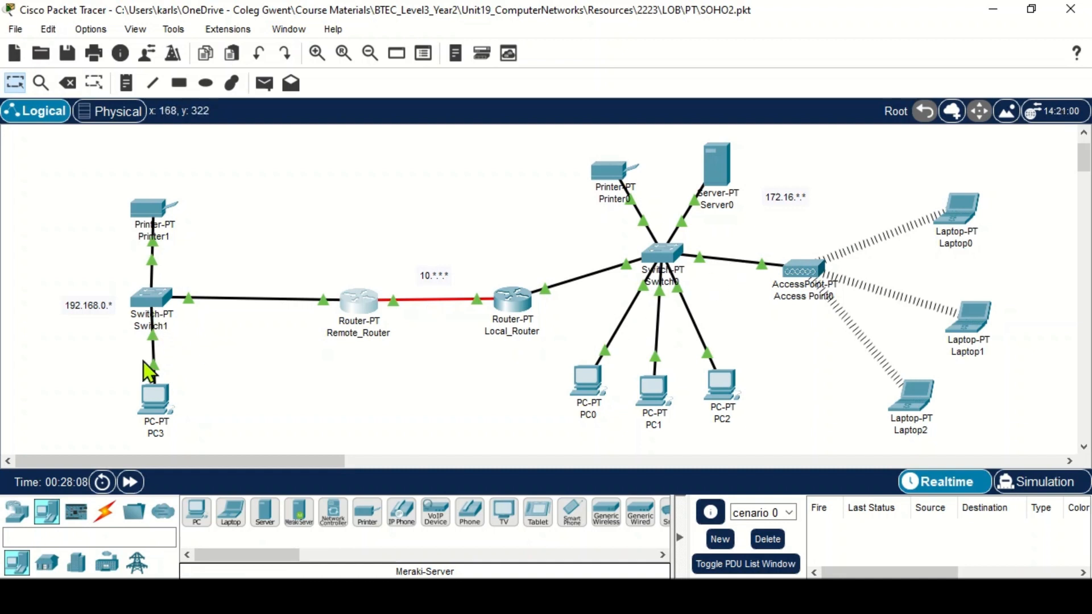
# - Remove the RIP networks 10.0.0.0 and 192.168.0.0 from Remote_Router's RIP routing
pyautogui.moveTo(151, 399)
pyautogui.mouseDown()
pyautogui.moveTo(128, 401)
pyautogui.moveTo(147, 398)
pyautogui.mouseUp()
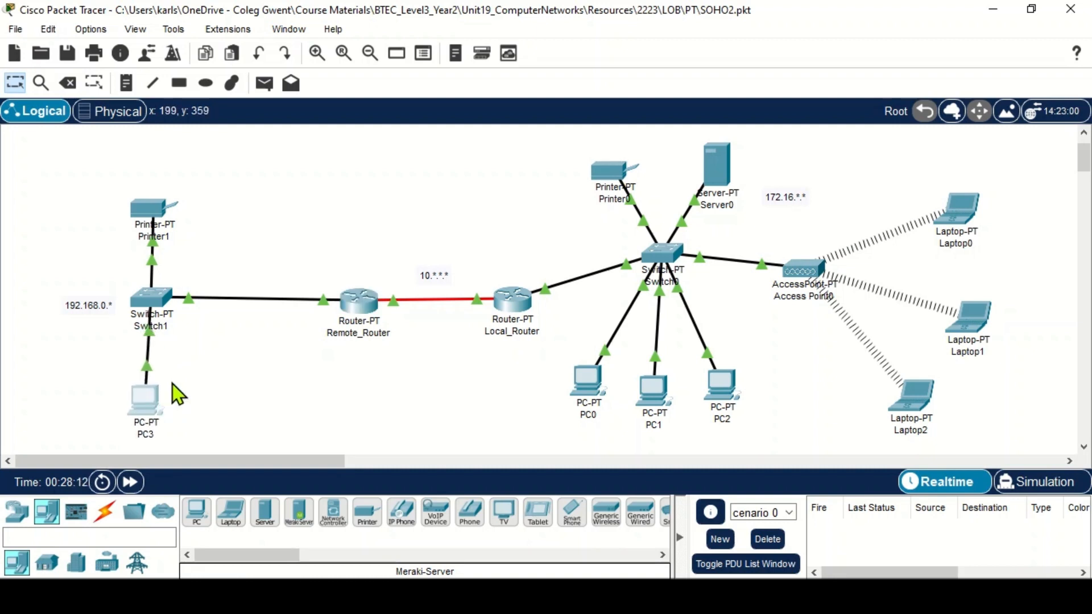
pyautogui.click(357, 297)
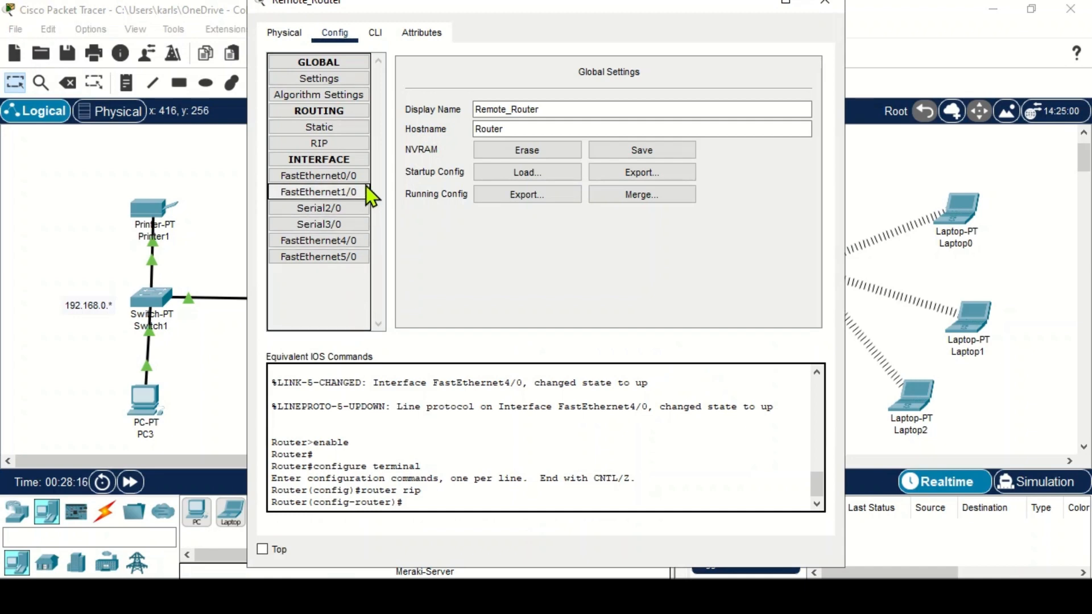
pyautogui.moveTo(419, 9); pyautogui.dragTo(436, 25)
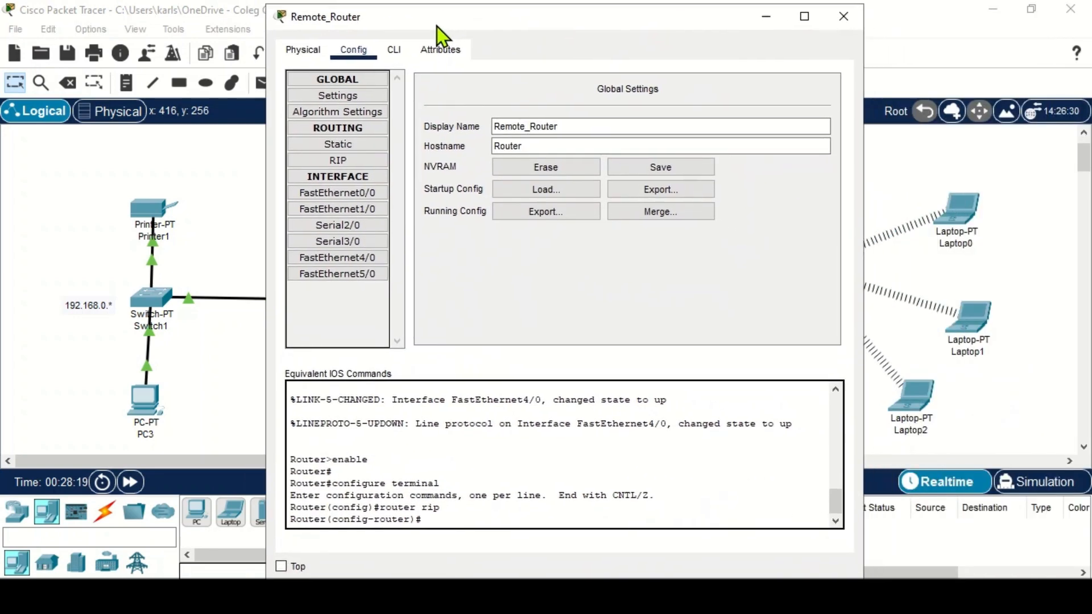
pyautogui.click(343, 156)
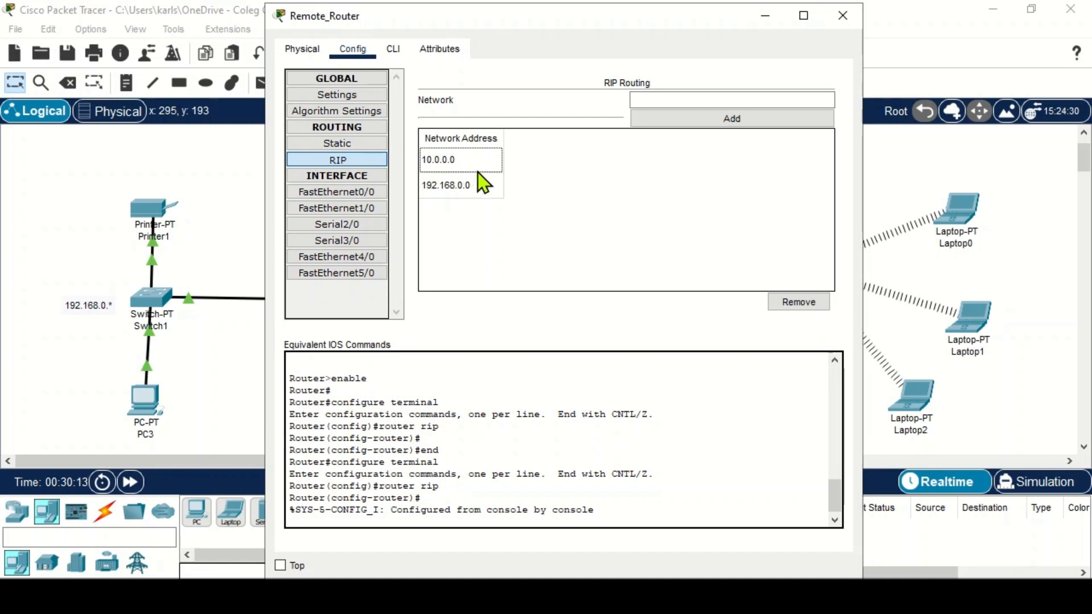
pyautogui.click(808, 302)
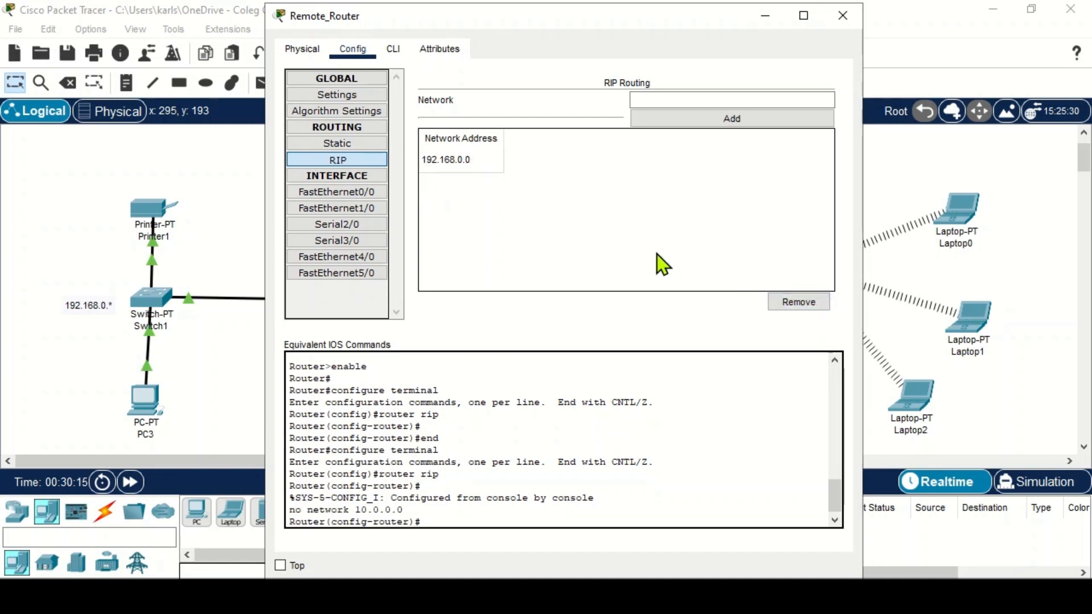
pyautogui.click(799, 302)
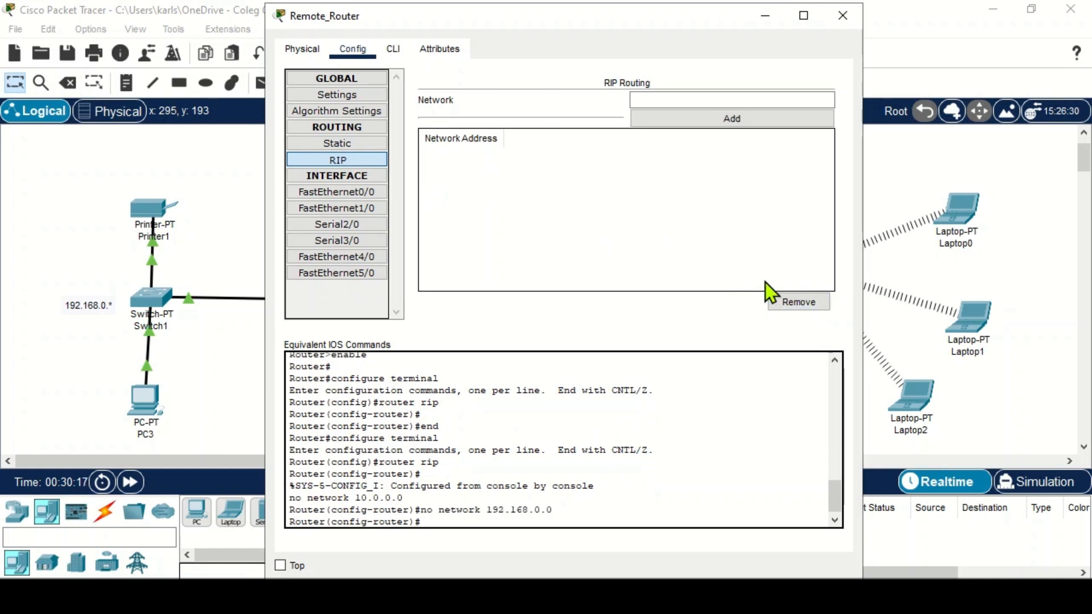
# - Begin a static route on Remote_Router to network 172.16.0.0 with mask 255.255.0.0
pyautogui.click(339, 145)
pyautogui.click(481, 109)
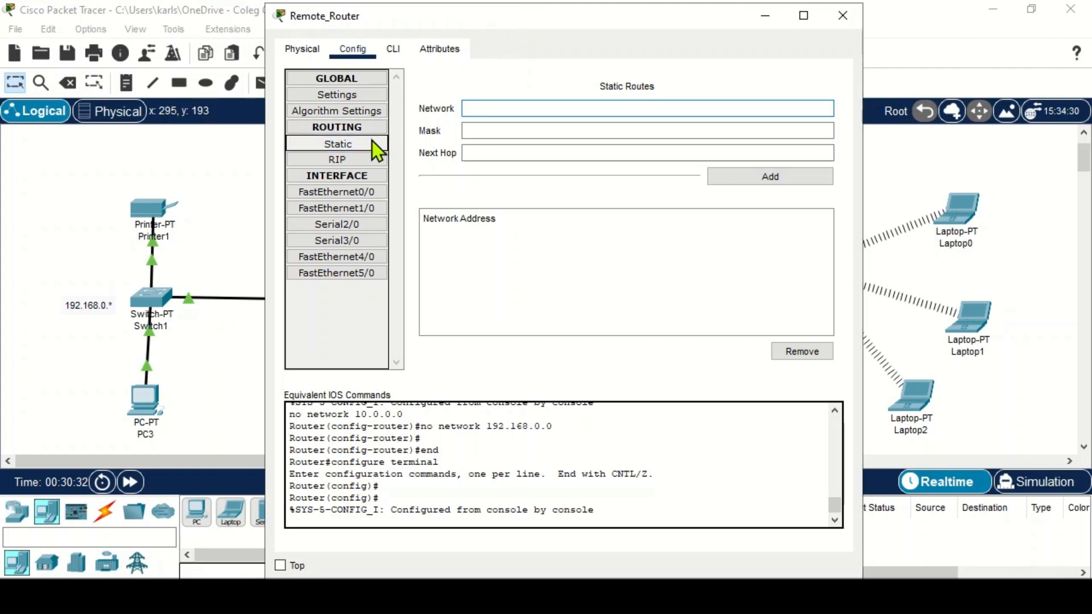
pyautogui.moveTo(540, 20); pyautogui.dragTo(964, 49)
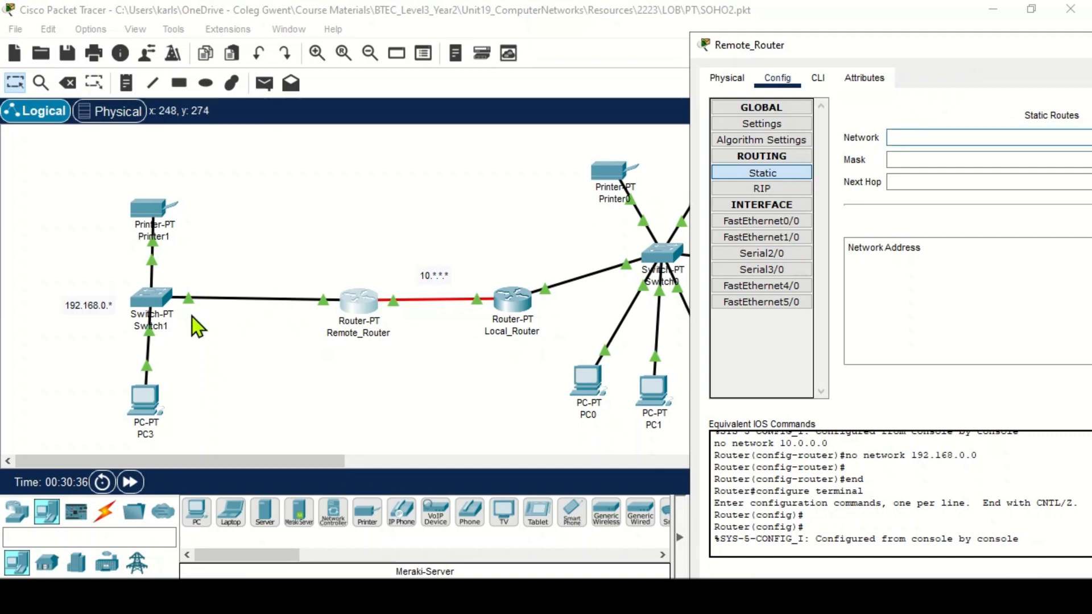
pyautogui.moveTo(803, 46); pyautogui.dragTo(343, 61)
pyautogui.moveTo(439, 64); pyautogui.dragTo(394, 343)
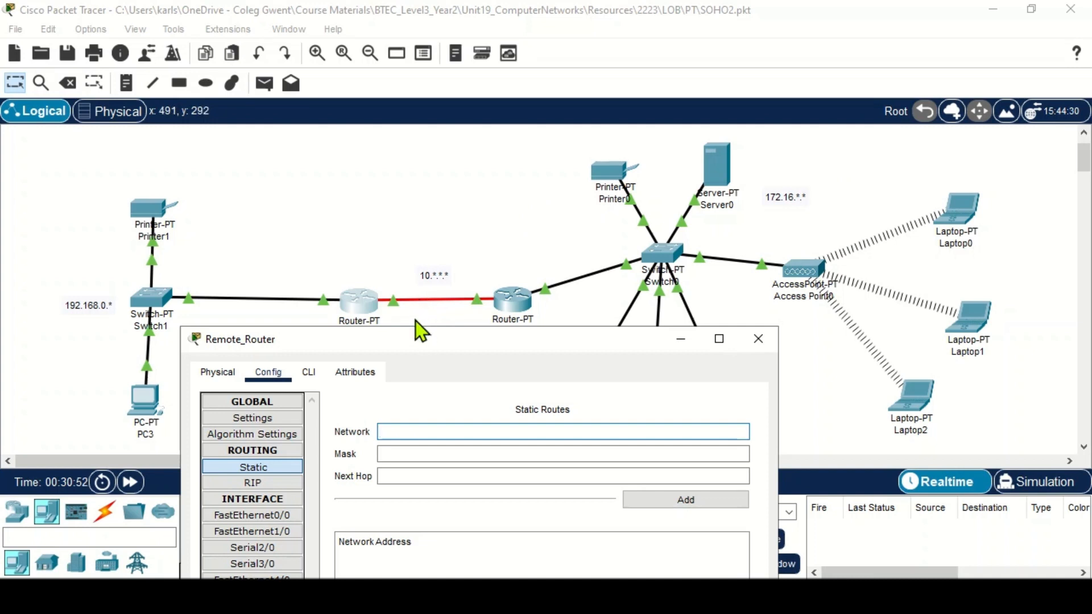
pyautogui.moveTo(425, 341); pyautogui.dragTo(400, 341)
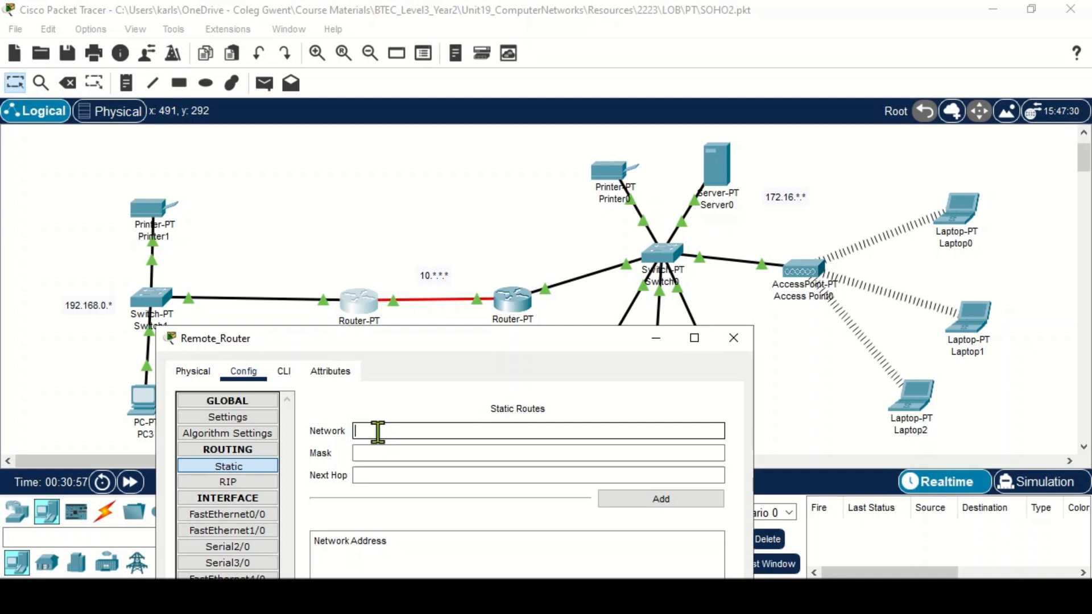
pyautogui.write('172.16.0.0')
pyautogui.press('Tab')
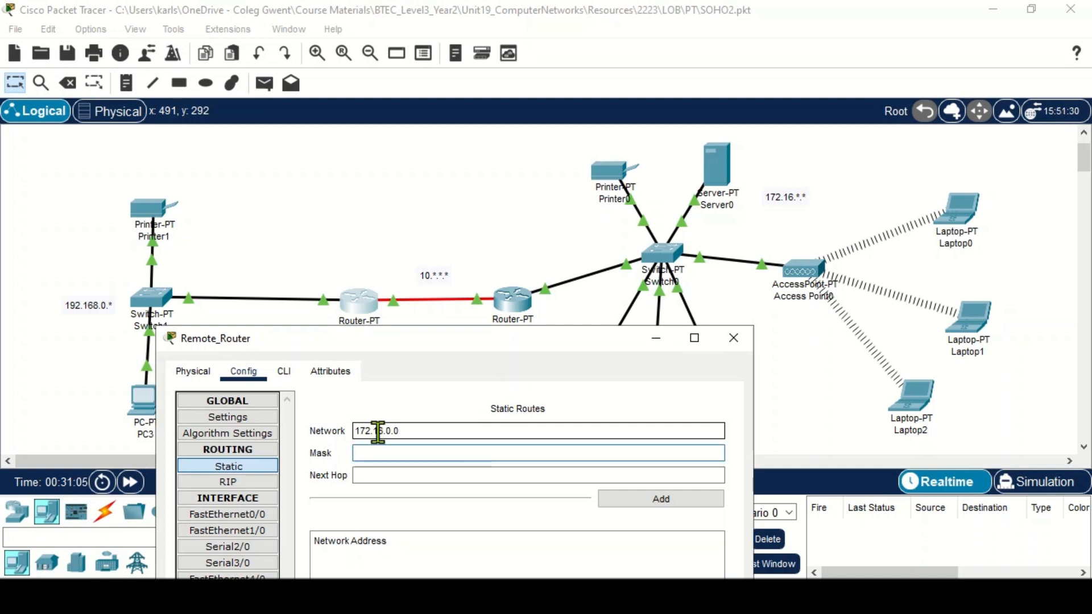
pyautogui.write('255.255.0.0')
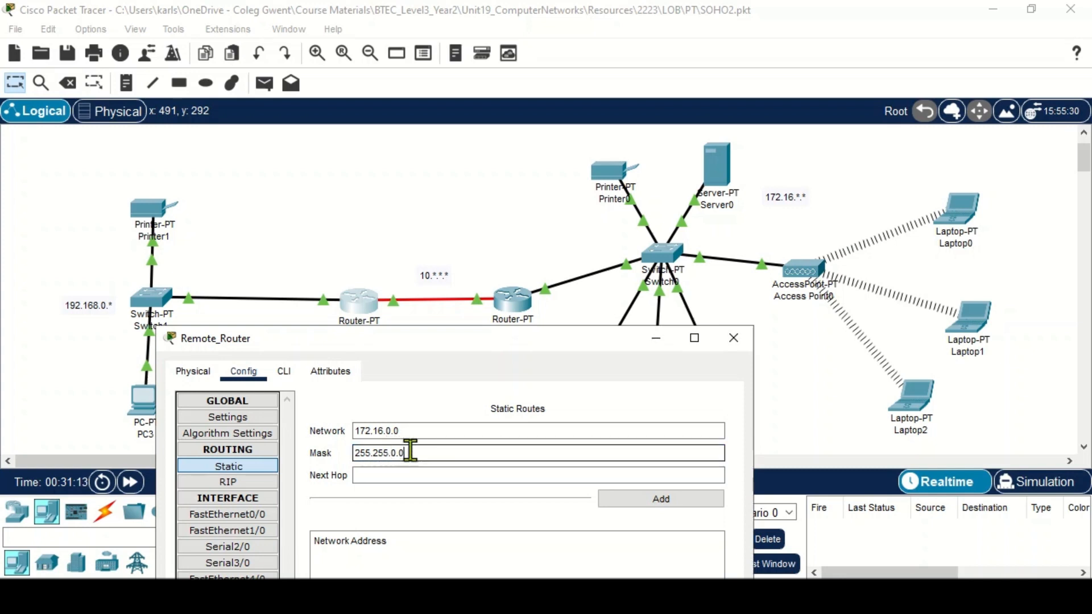
# - Set the route's next hop to 10.0.0.2, add the static route, and close Remote_Router's settings
pyautogui.click(370, 475)
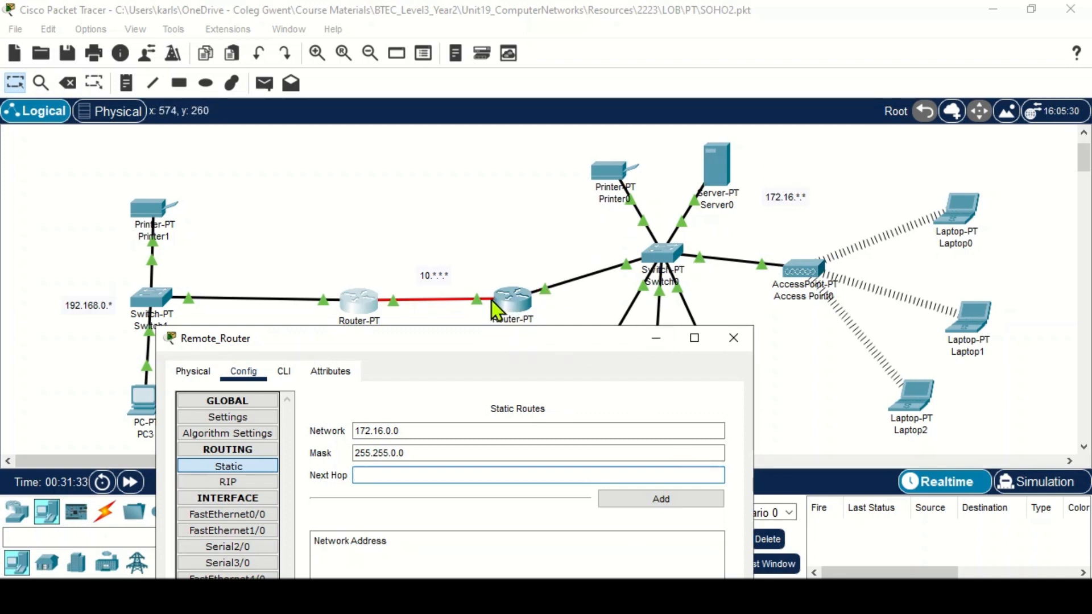
pyautogui.click(420, 479)
pyautogui.write('10.0')
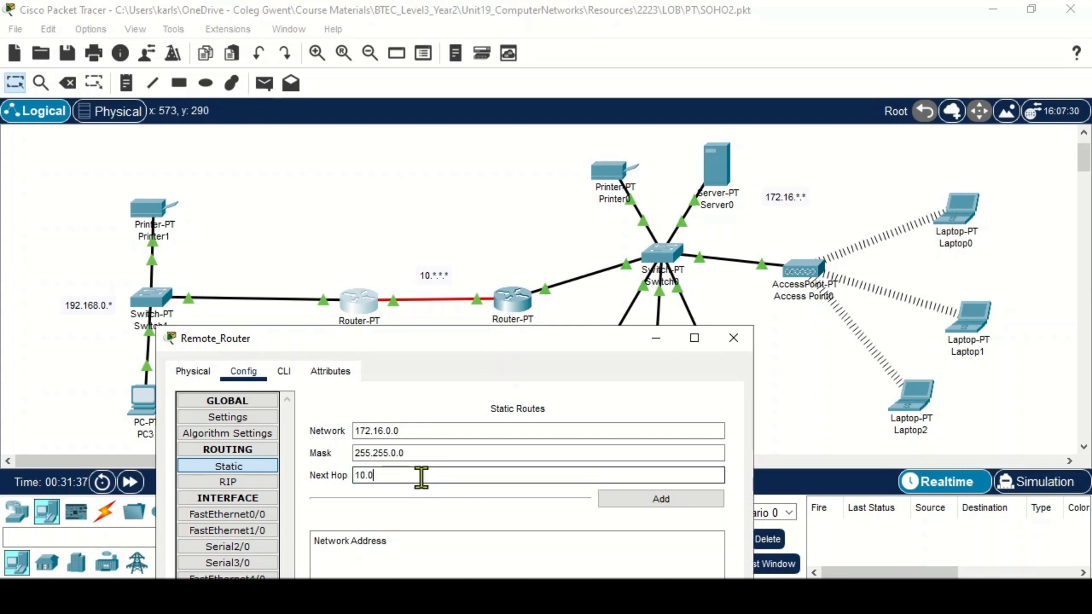
pyautogui.write('.0.2')
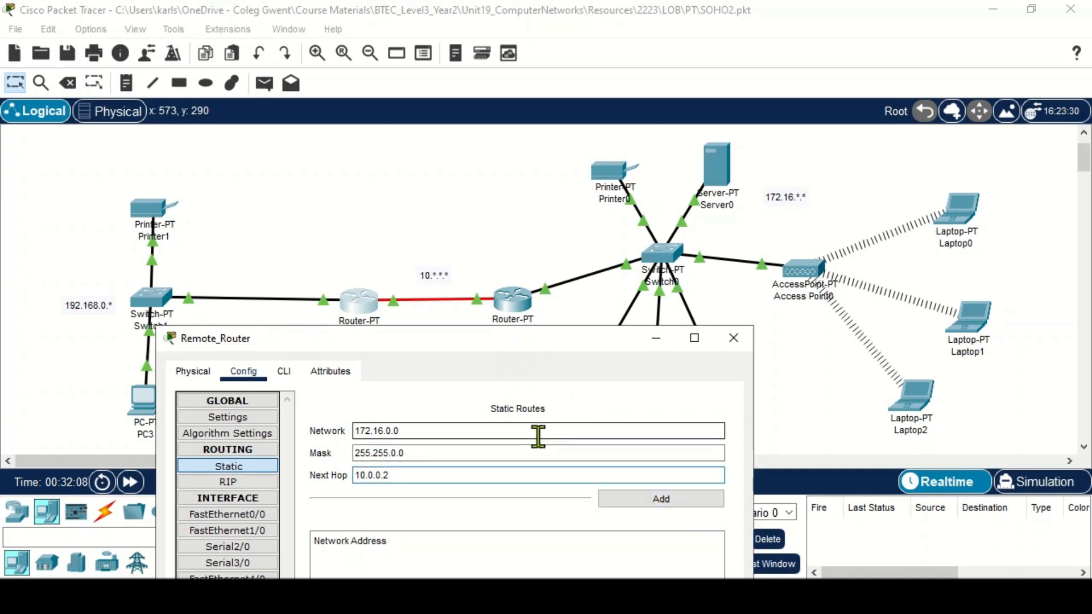
pyautogui.click(696, 495)
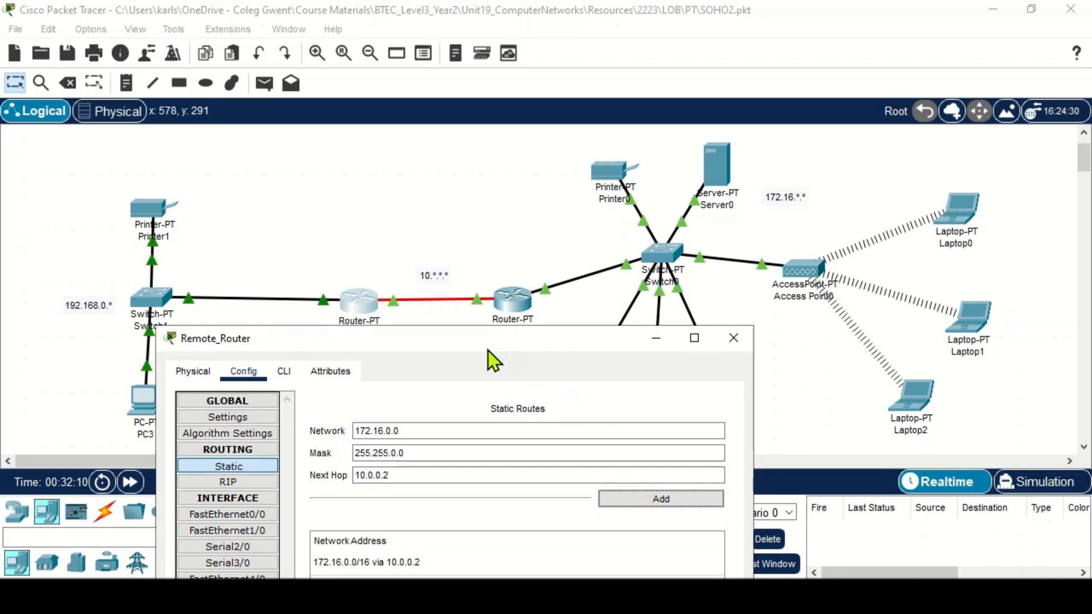
pyautogui.moveTo(502, 338); pyautogui.dragTo(731, 216)
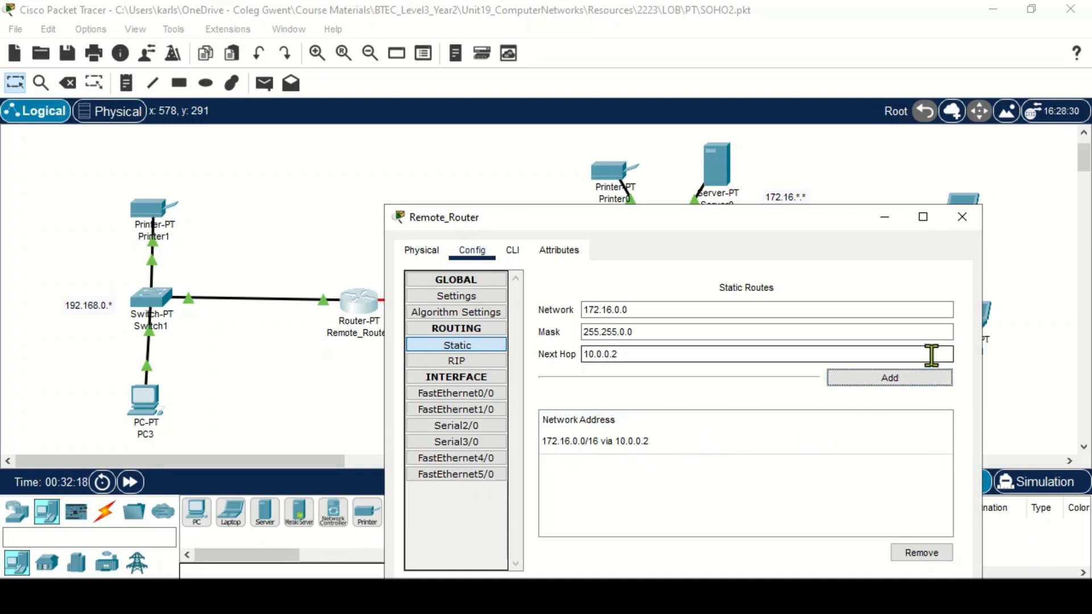
pyautogui.moveTo(821, 223); pyautogui.dragTo(734, 151)
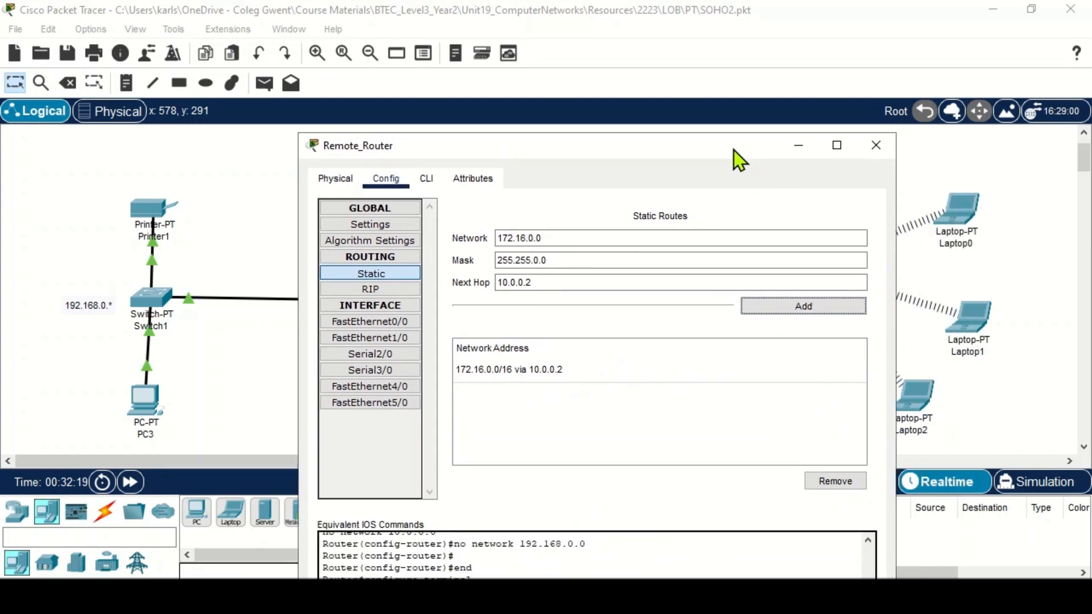
pyautogui.click(876, 149)
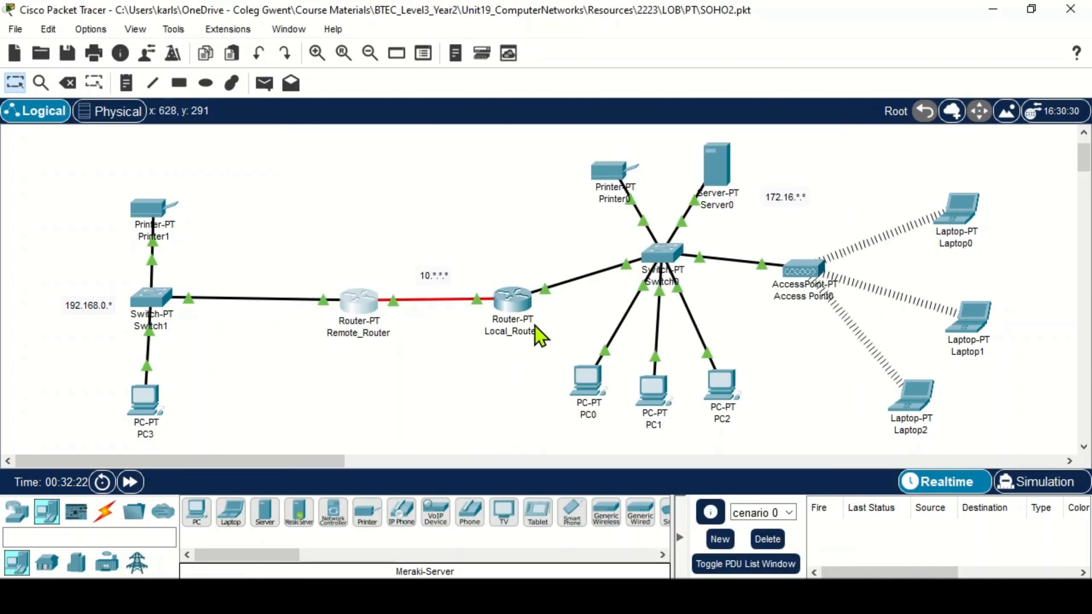
# - Remove the RIP networks 10.0.0.0 and 172.16.0.0 from Local_Router's RIP routing
pyautogui.click(513, 308)
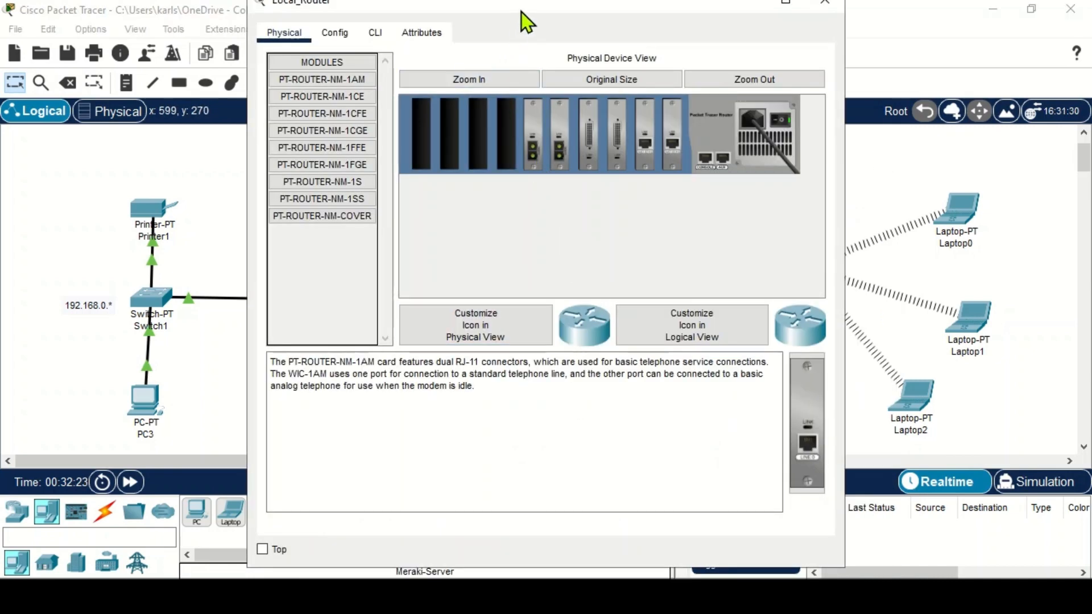
pyautogui.moveTo(521, 11); pyautogui.dragTo(822, 148)
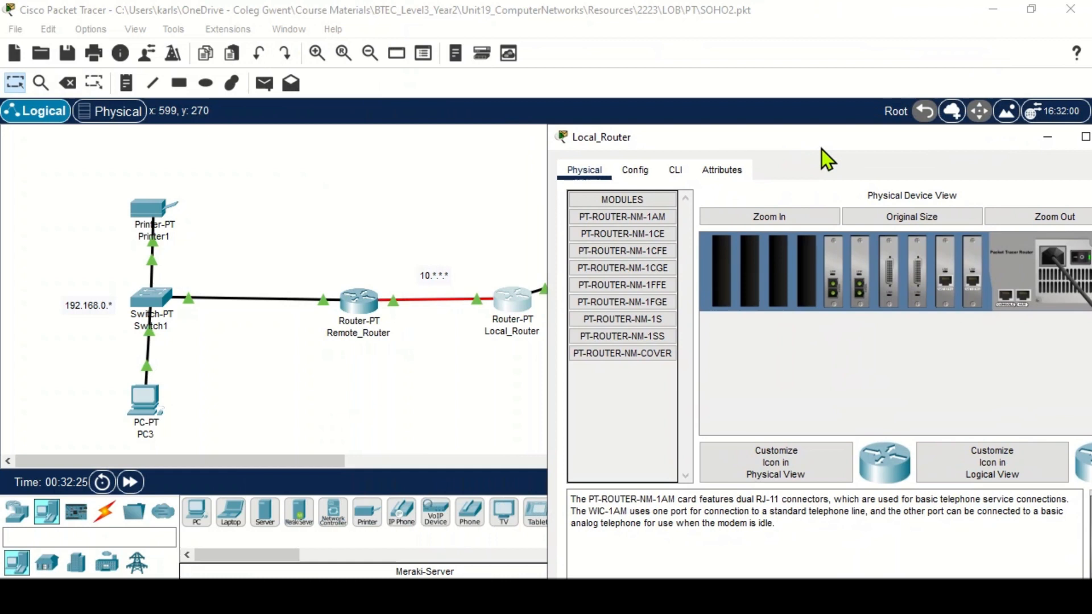
pyautogui.click(636, 170)
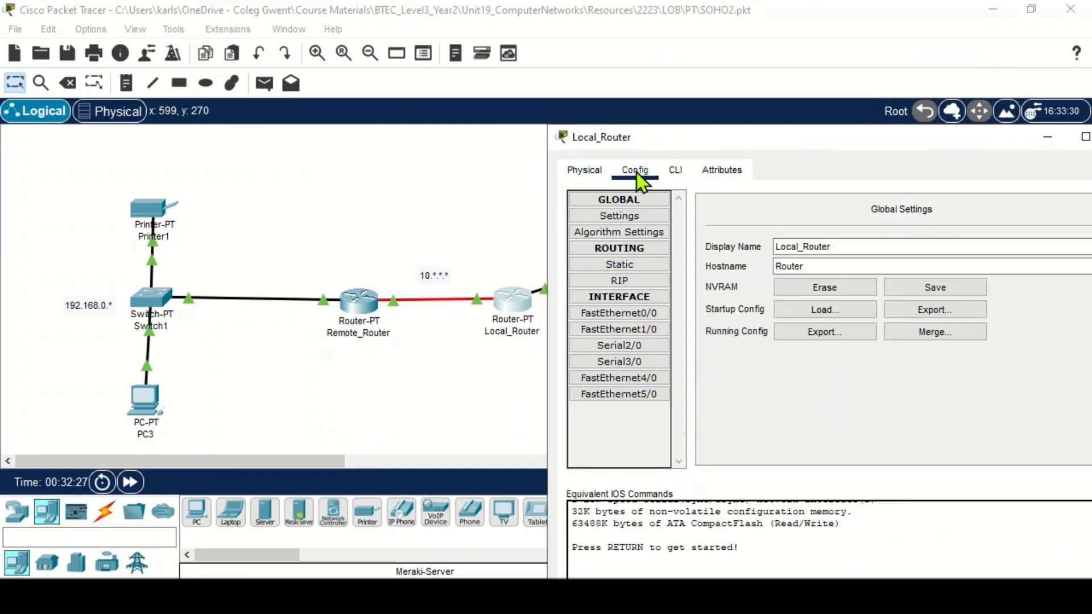
pyautogui.click(639, 278)
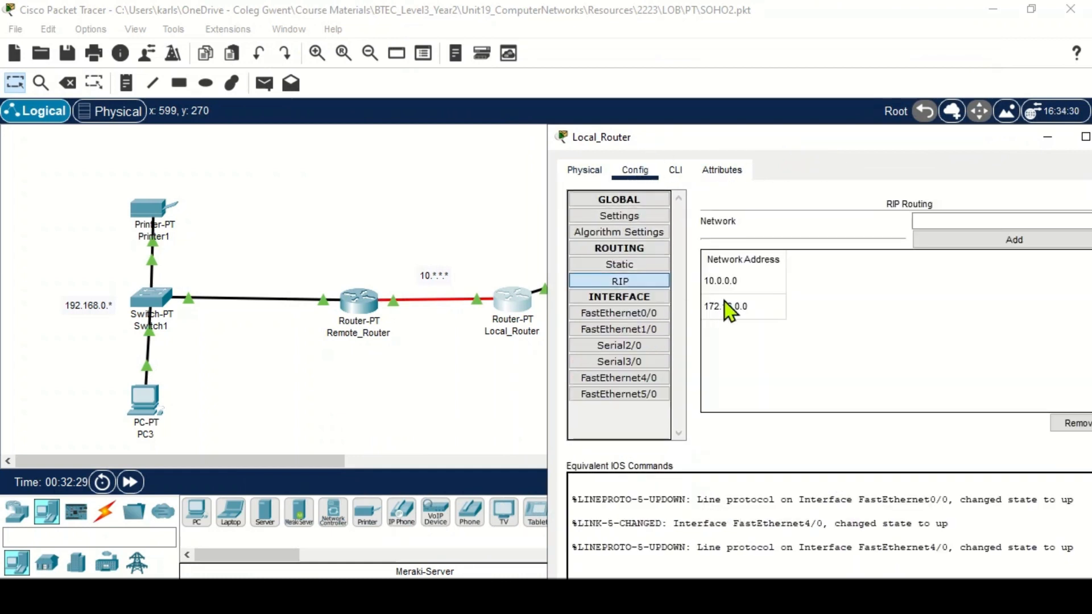
pyautogui.click(744, 281)
pyautogui.moveTo(820, 142); pyautogui.dragTo(672, 110)
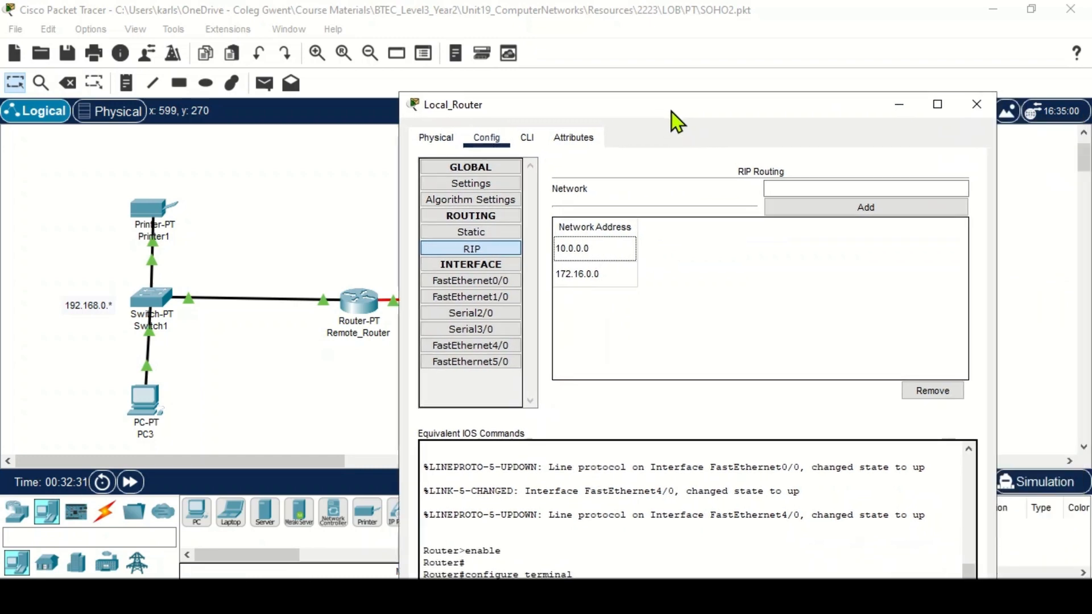
pyautogui.click(932, 392)
pyautogui.click(619, 262)
pyautogui.click(905, 392)
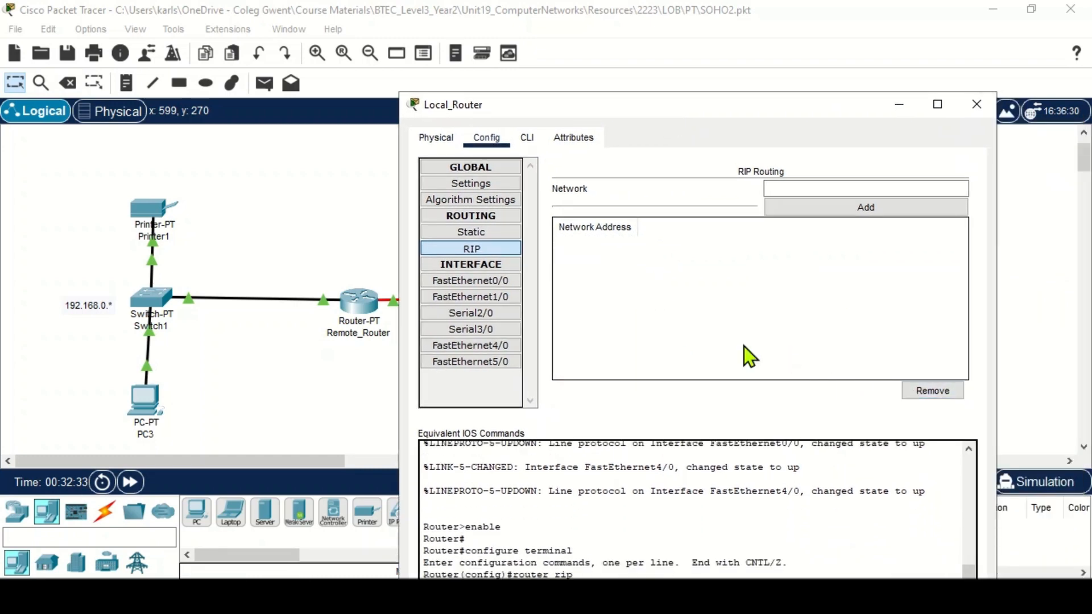
# - Begin a static route on Local_Router to network 192.168.0.0 with mask 255.255.255.0
pyautogui.moveTo(592, 118); pyautogui.dragTo(391, 367)
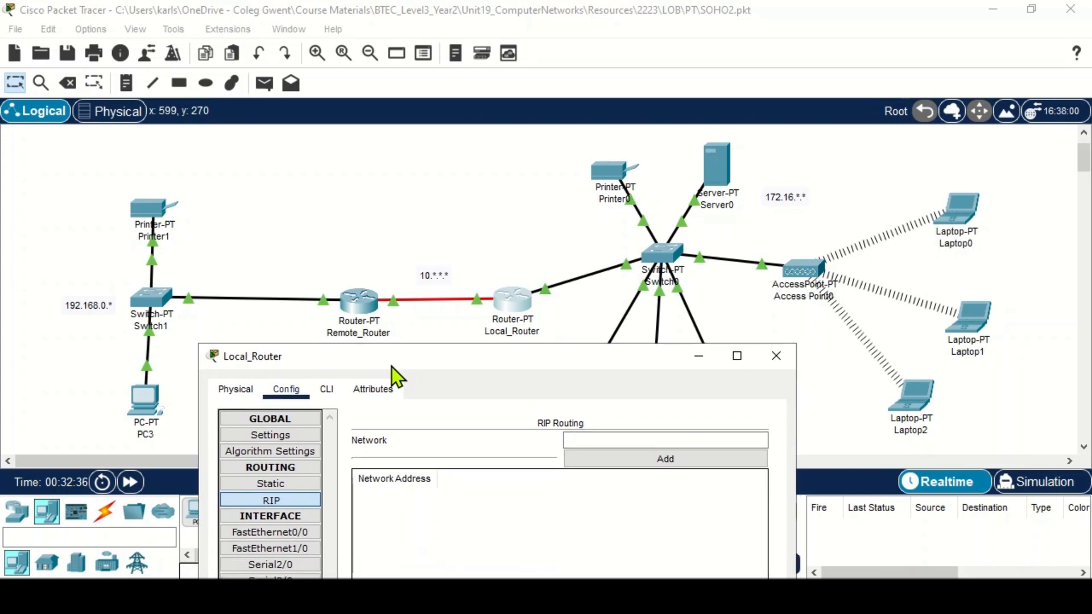
pyautogui.click(290, 484)
pyautogui.click(450, 448)
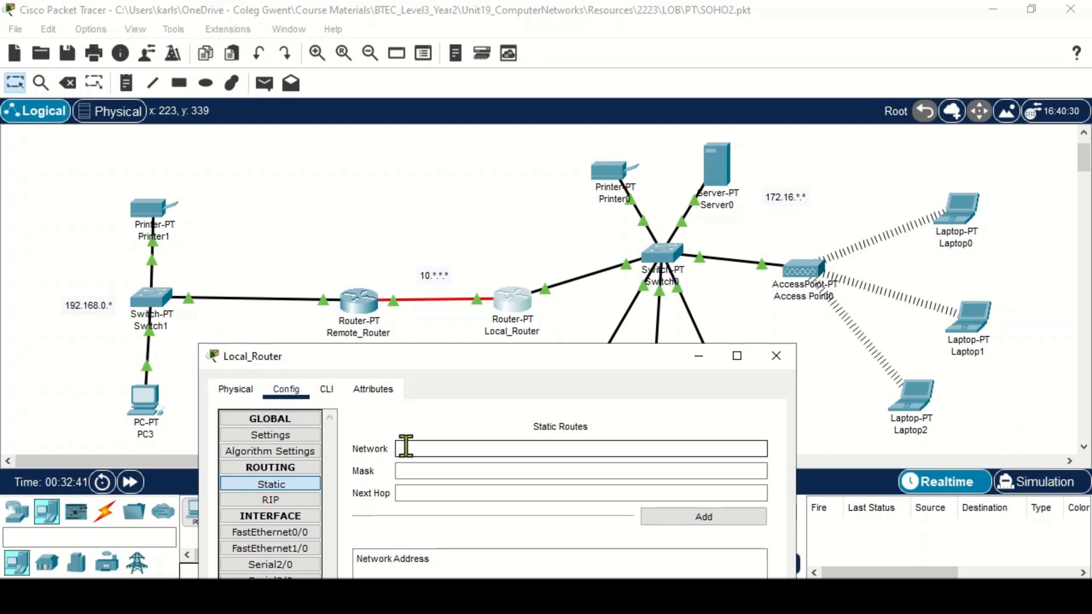
pyautogui.write('192.168.0.0')
pyautogui.click(445, 470)
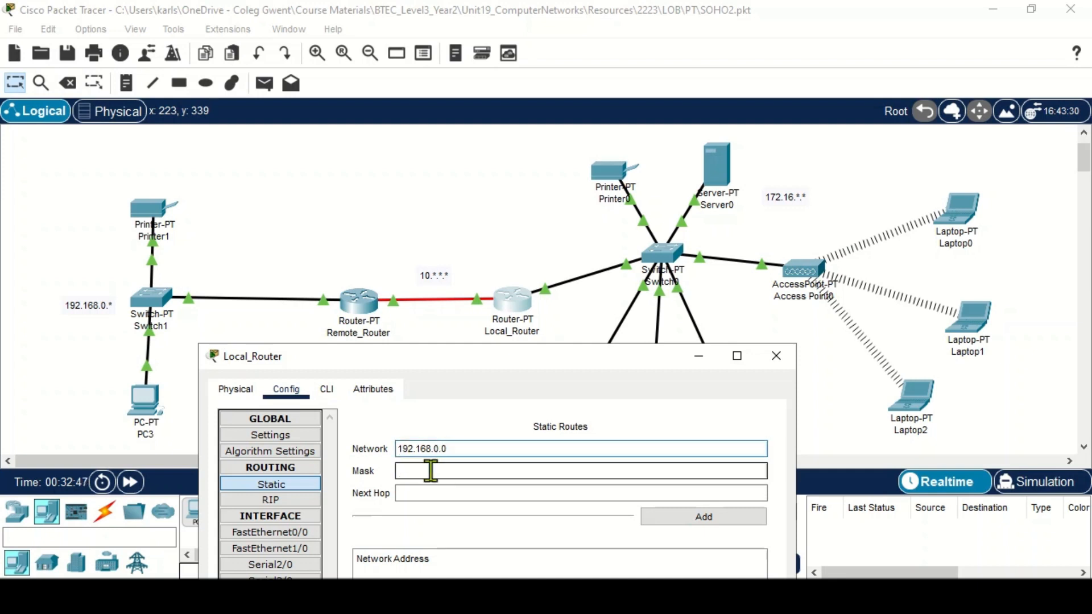
pyautogui.write('255.2')
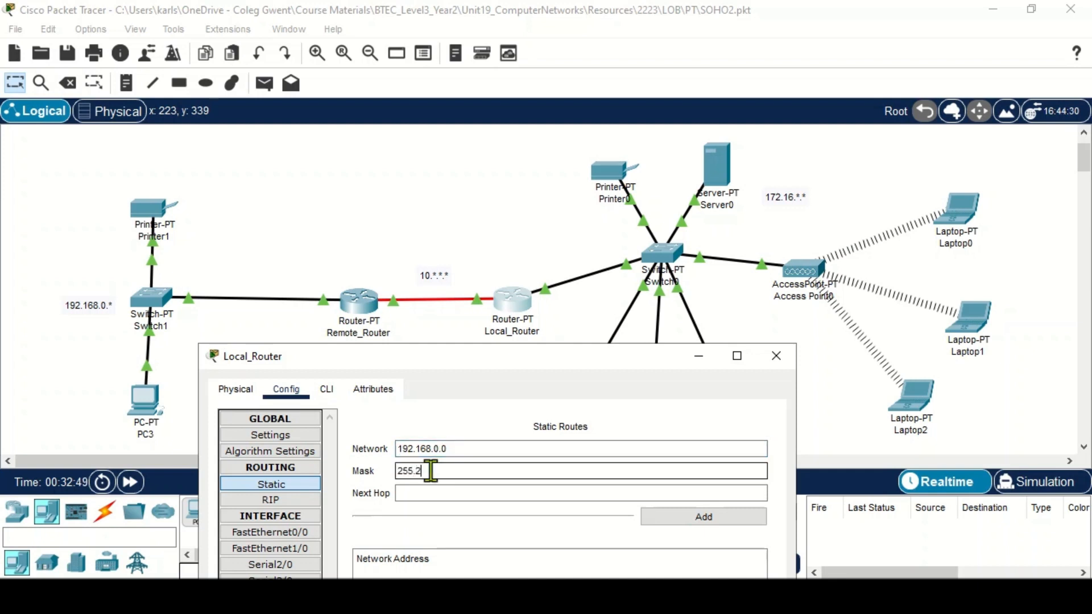
pyautogui.write('55.255.0')
# - Set the route's next hop to 10.0.0.1, add the static route, and close Local_Router's settings
pyautogui.click(424, 493)
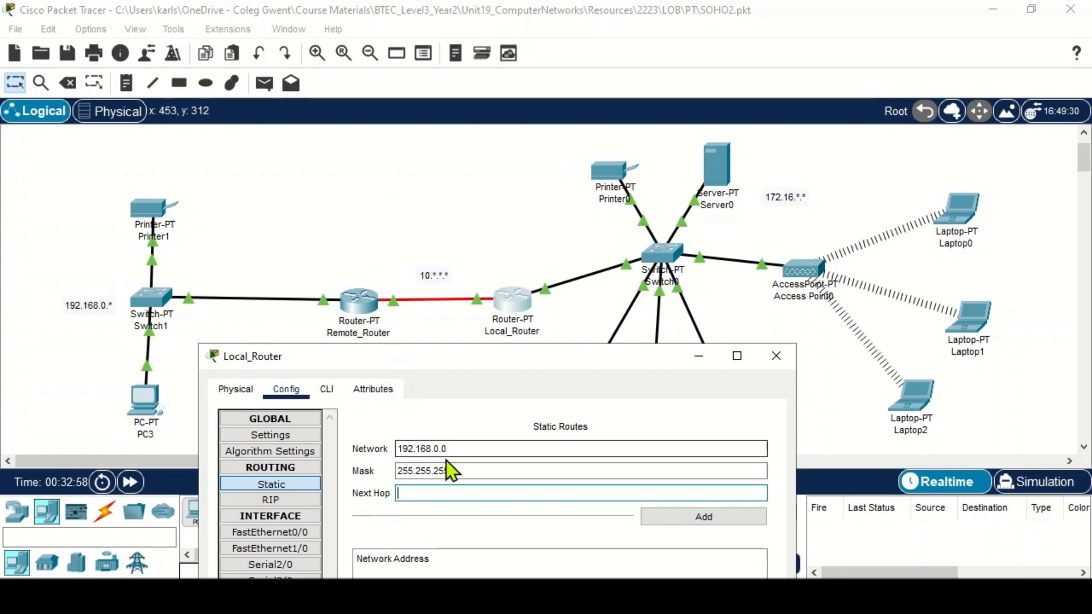
pyautogui.write('10.0')
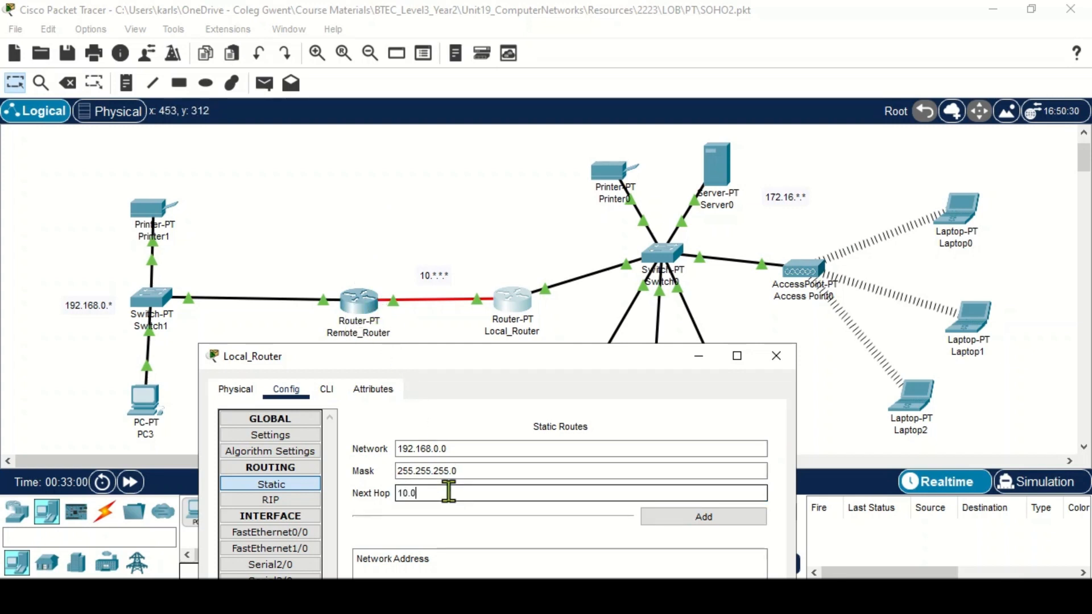
pyautogui.write('.0.1')
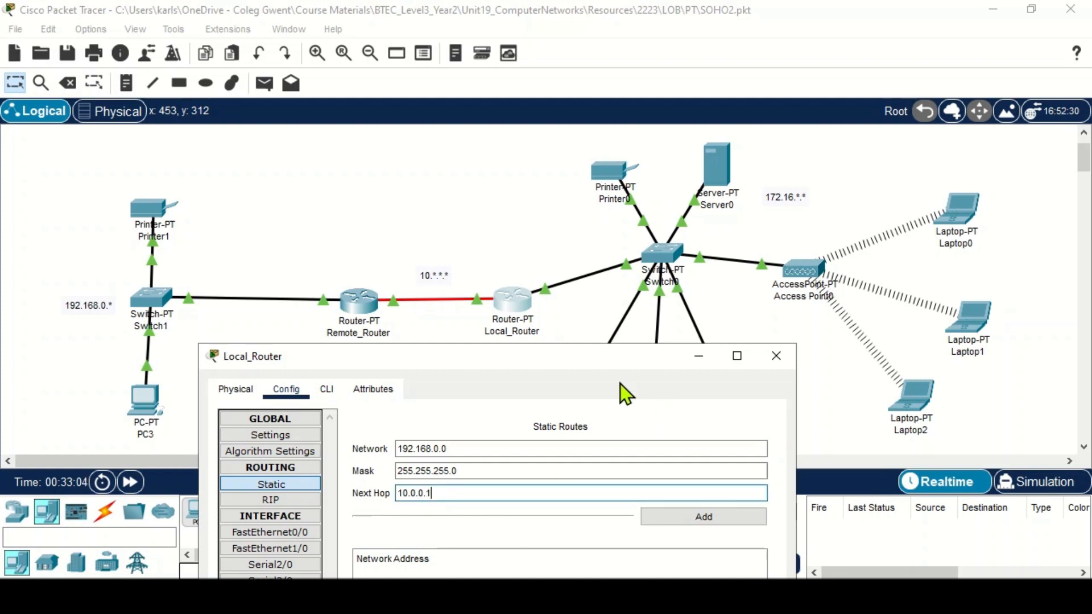
pyautogui.click(700, 517)
pyautogui.moveTo(642, 370); pyautogui.dragTo(638, 152)
pyautogui.click(775, 139)
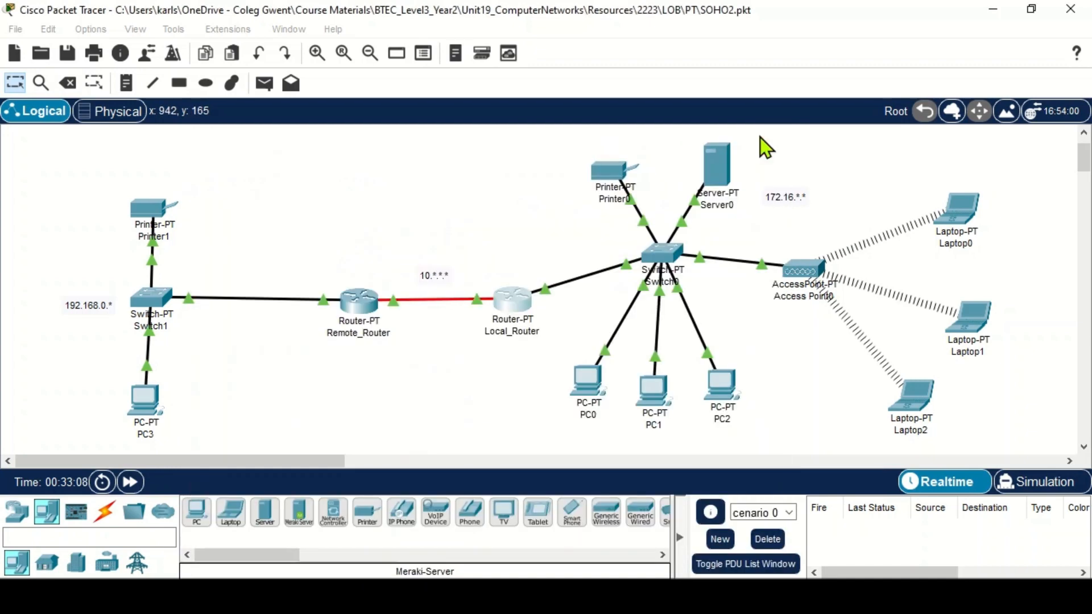
# - Ping 192.168.0.254 from Laptop0's command prompt, then close the laptop's window
pyautogui.click(960, 219)
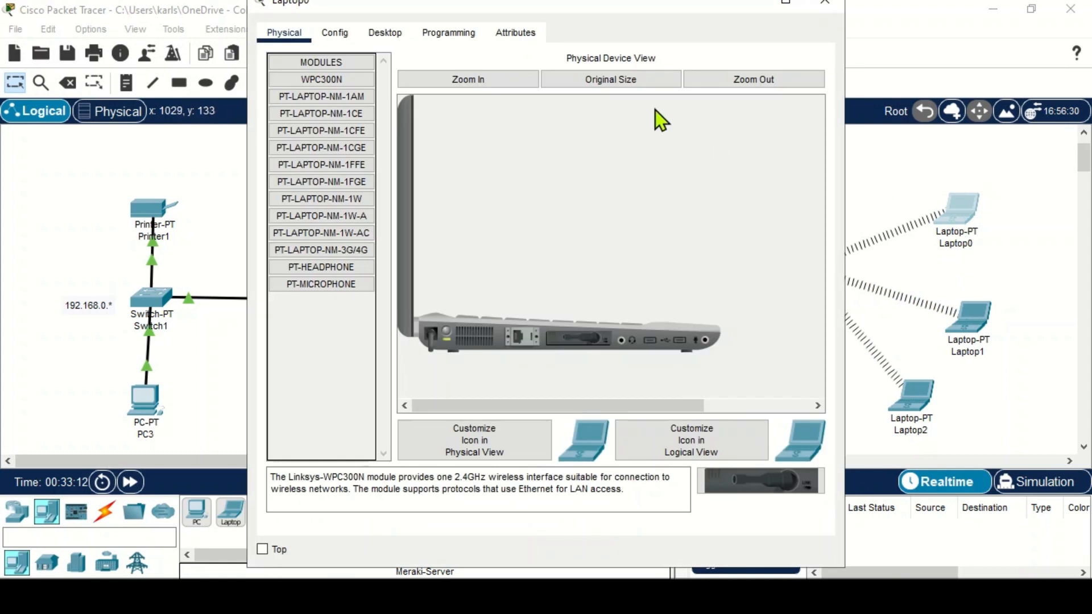
pyautogui.click(392, 34)
pyautogui.click(646, 108)
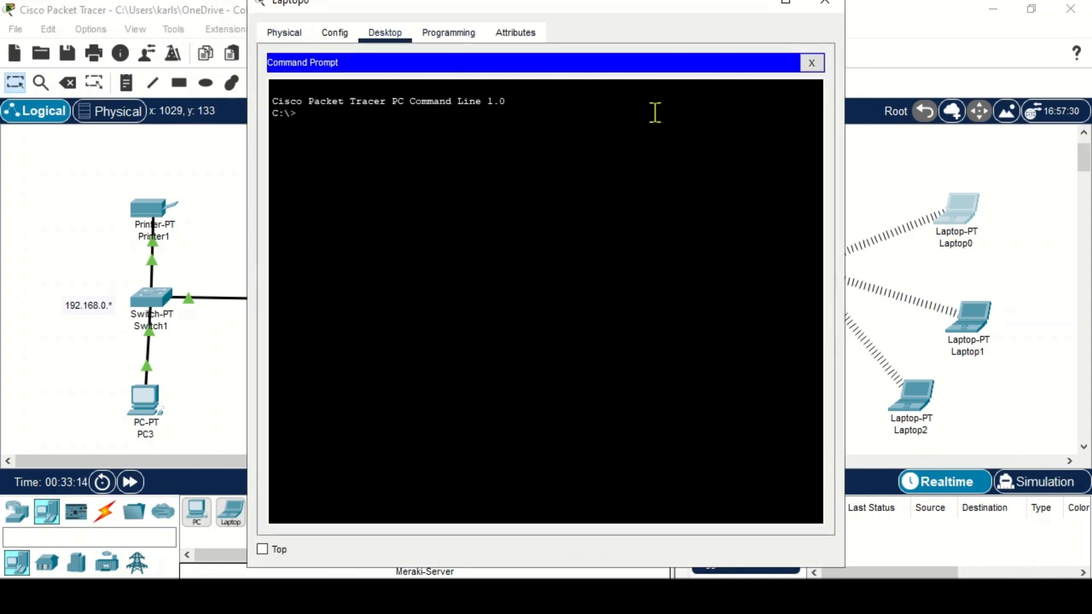
pyautogui.moveTo(610, 14); pyautogui.dragTo(762, 46)
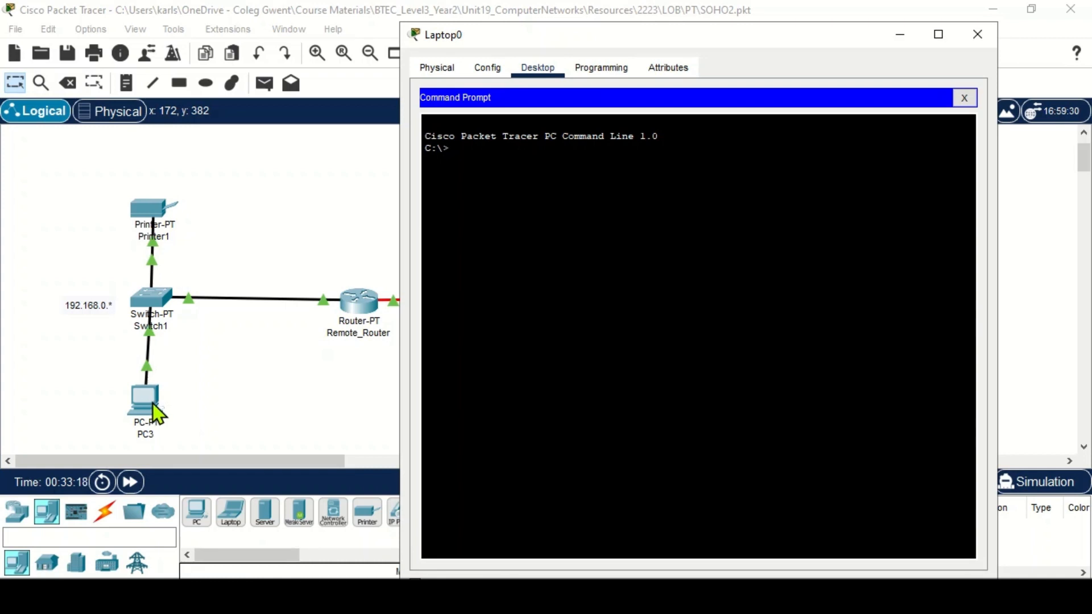
pyautogui.write('ping 192.168')
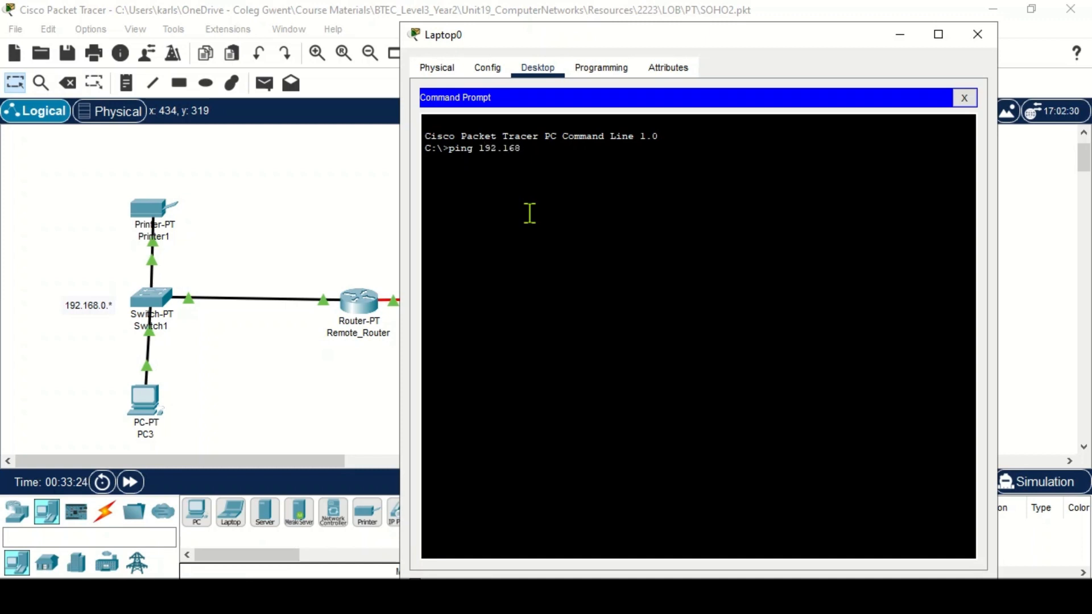
pyautogui.write('.0.254')
pyautogui.press('Return')
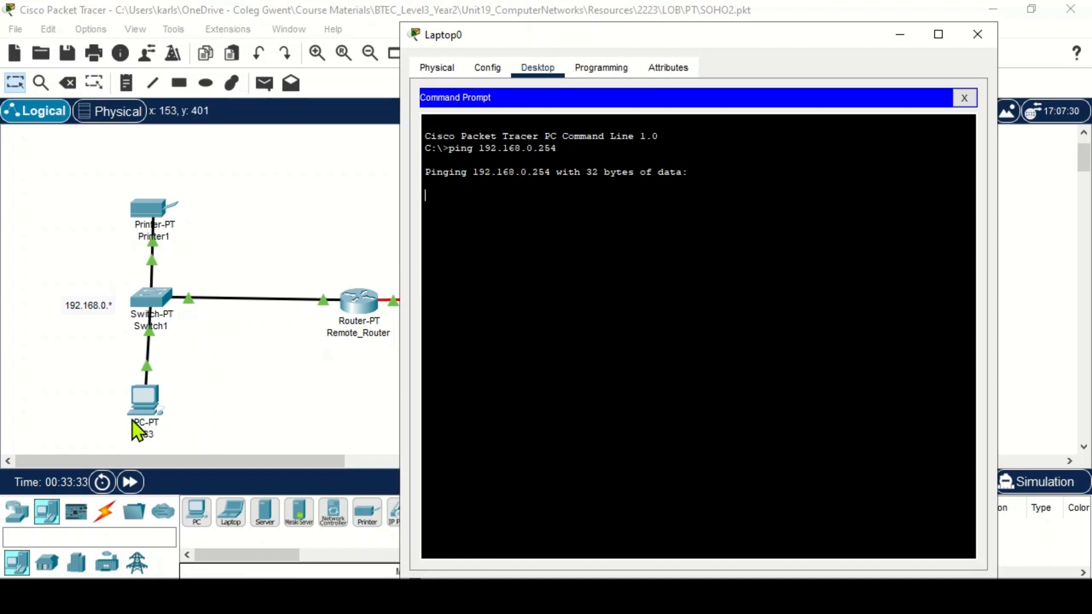
pyautogui.click(977, 40)
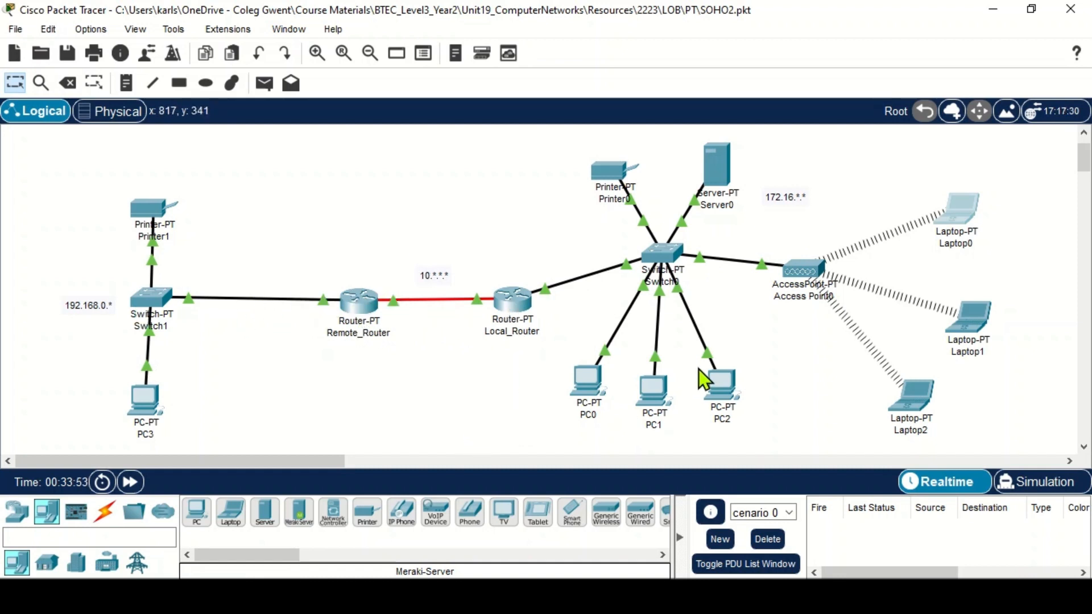
pyautogui.moveTo(517, 320)
pyautogui.moveTo(730, 184)
pyautogui.click(718, 174)
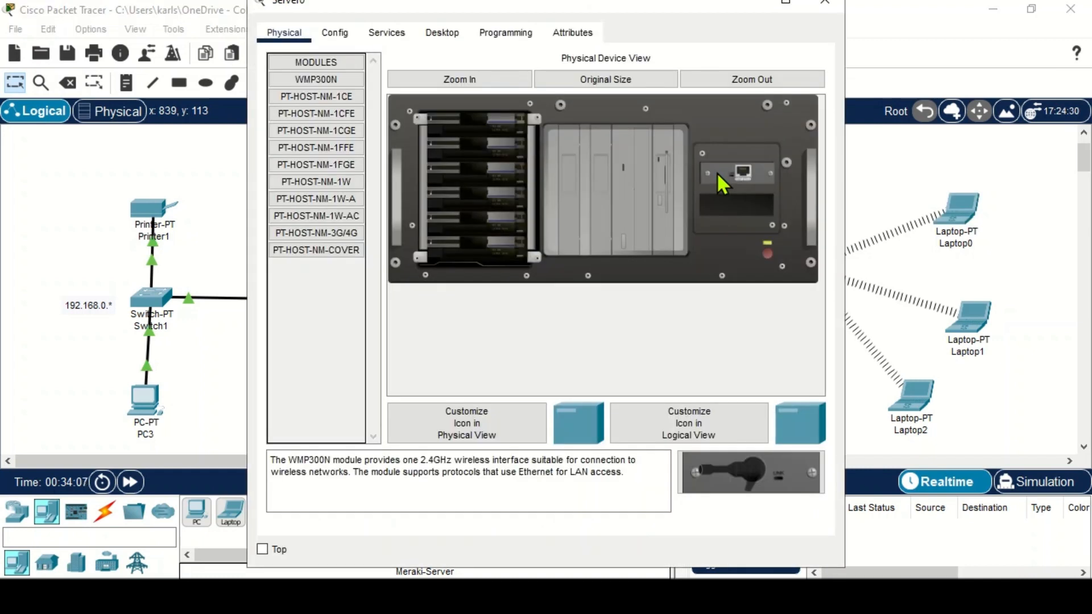
pyautogui.moveTo(665, 8); pyautogui.dragTo(569, 41)
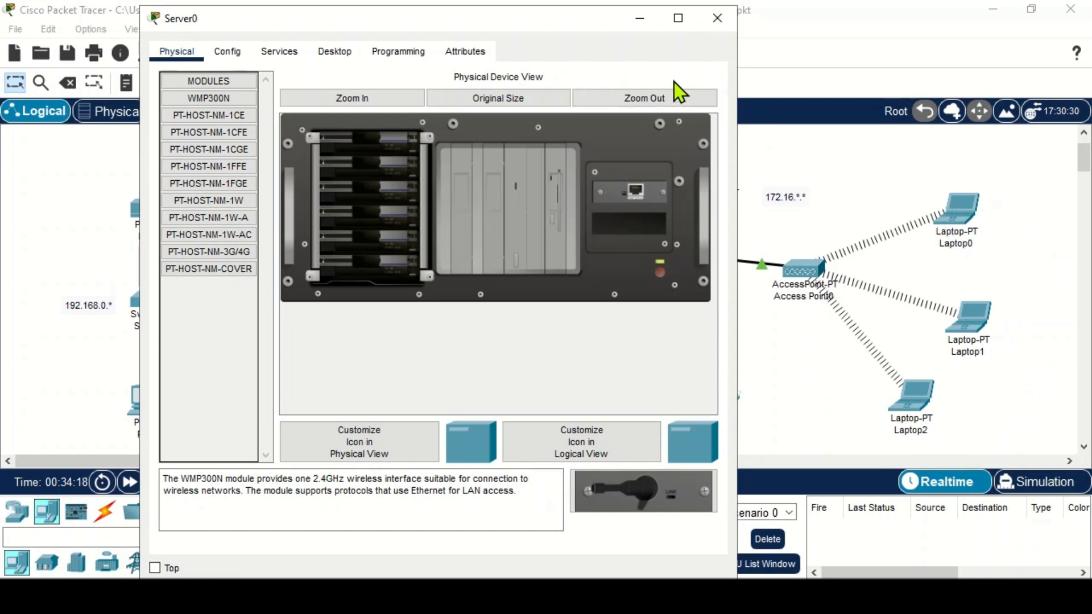
pyautogui.moveTo(594, 23)
pyautogui.mouseDown()
pyautogui.moveTo(562, 46)
pyautogui.moveTo(540, 26)
pyautogui.moveTo(561, 41)
pyautogui.moveTo(600, 29)
pyautogui.mouseUp()
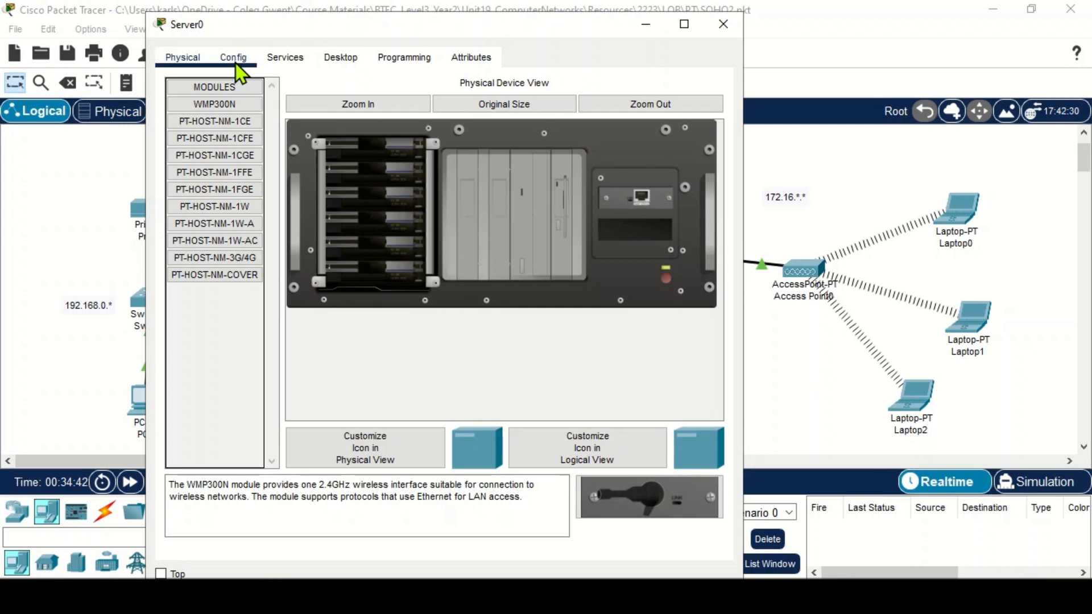
pyautogui.moveTo(330, 37); pyautogui.dragTo(480, 91)
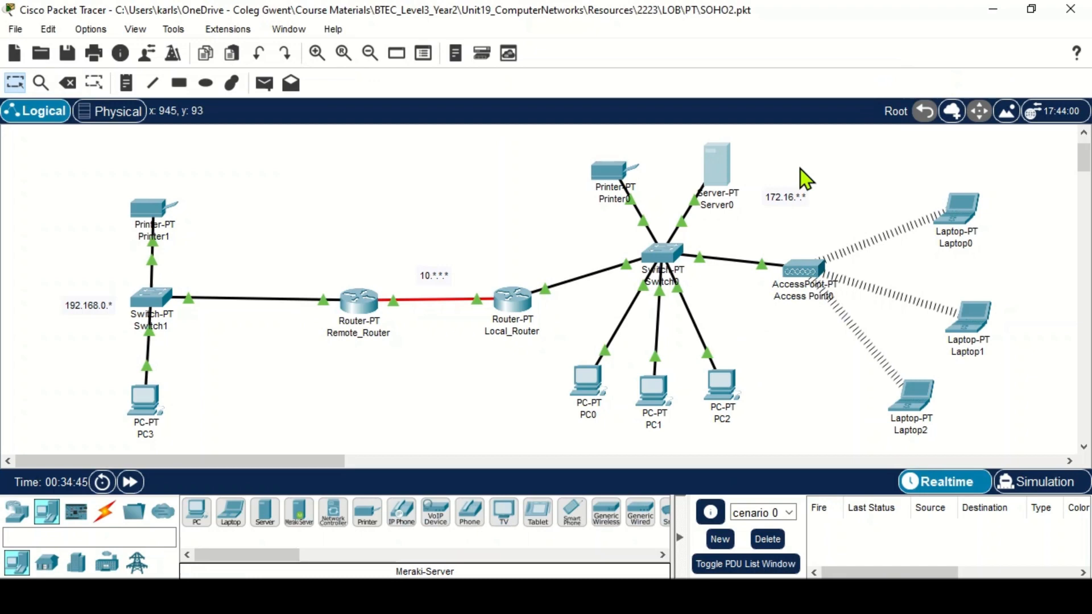
pyautogui.click(714, 176)
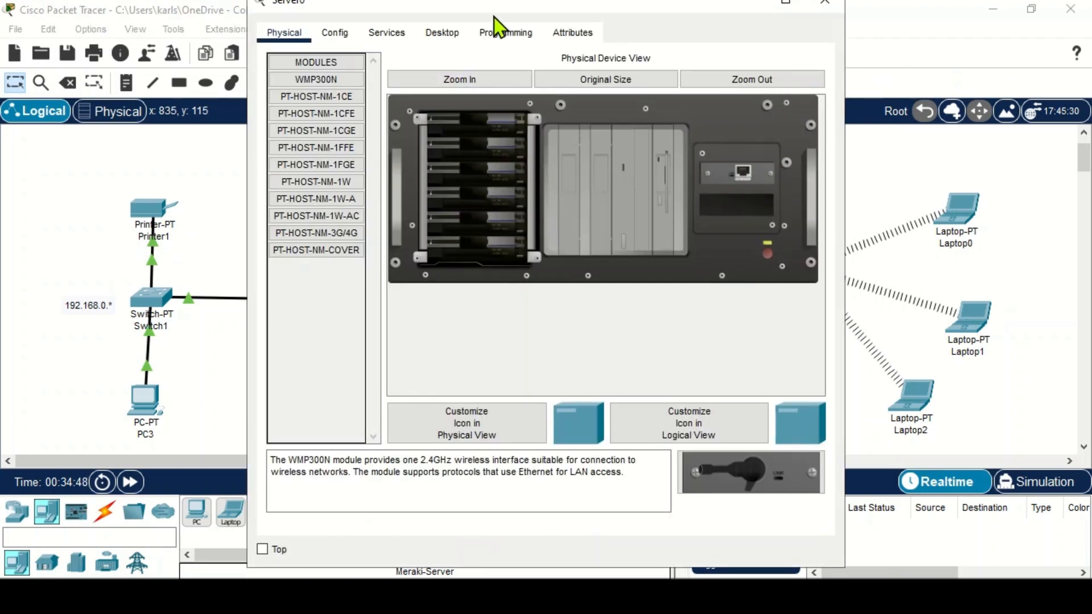
pyautogui.moveTo(496, 15); pyautogui.dragTo(437, 34)
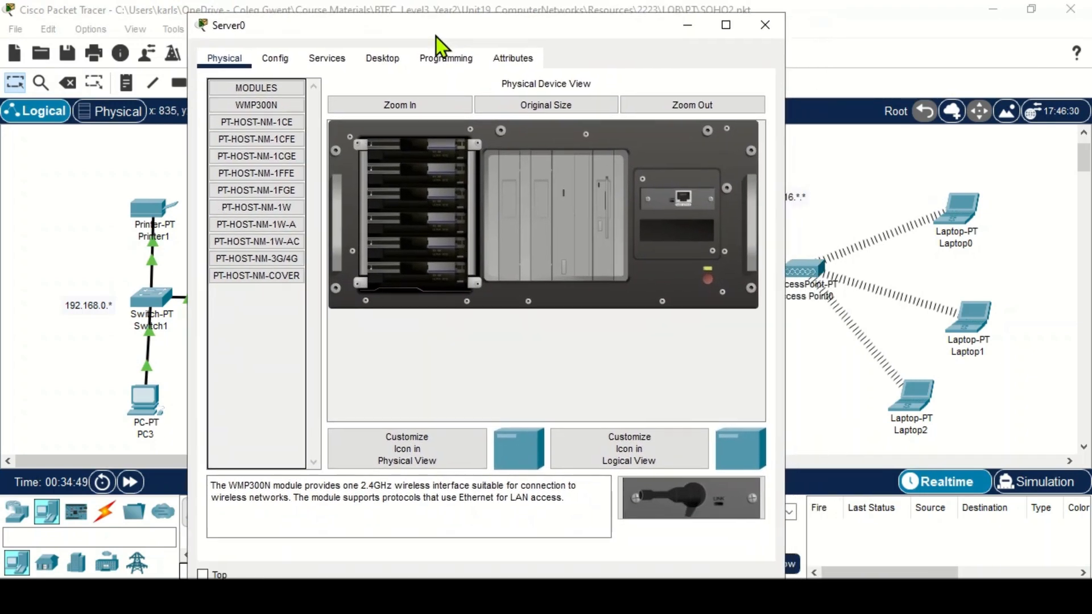
pyautogui.click(675, 36)
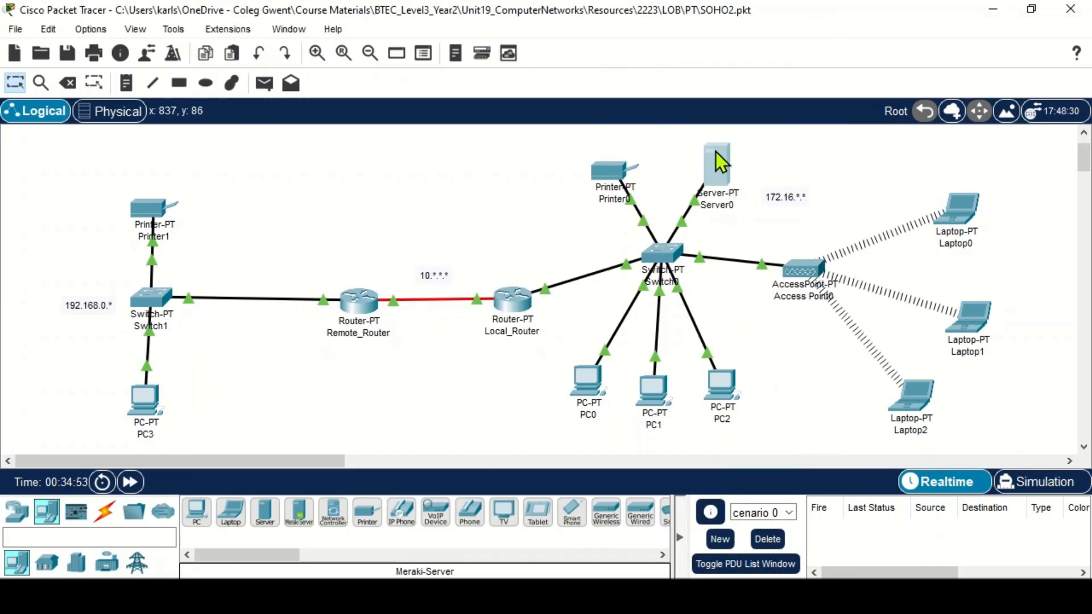
# - Open Server0's IPv4 firewall and switch the firewall service on
pyautogui.moveTo(716, 152)
pyautogui.doubleClick(721, 171)
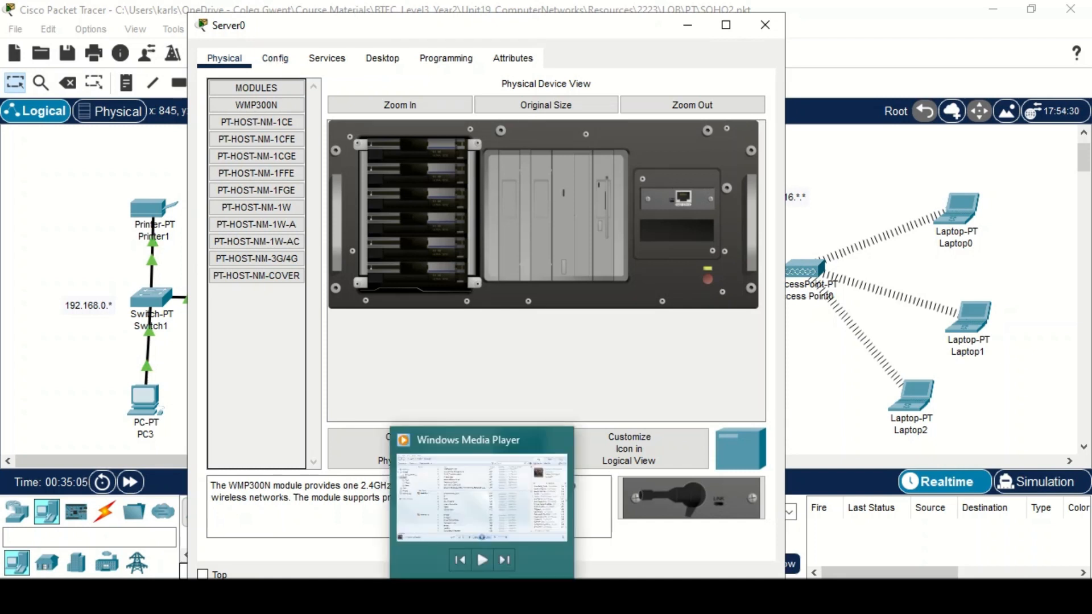
pyautogui.click(275, 63)
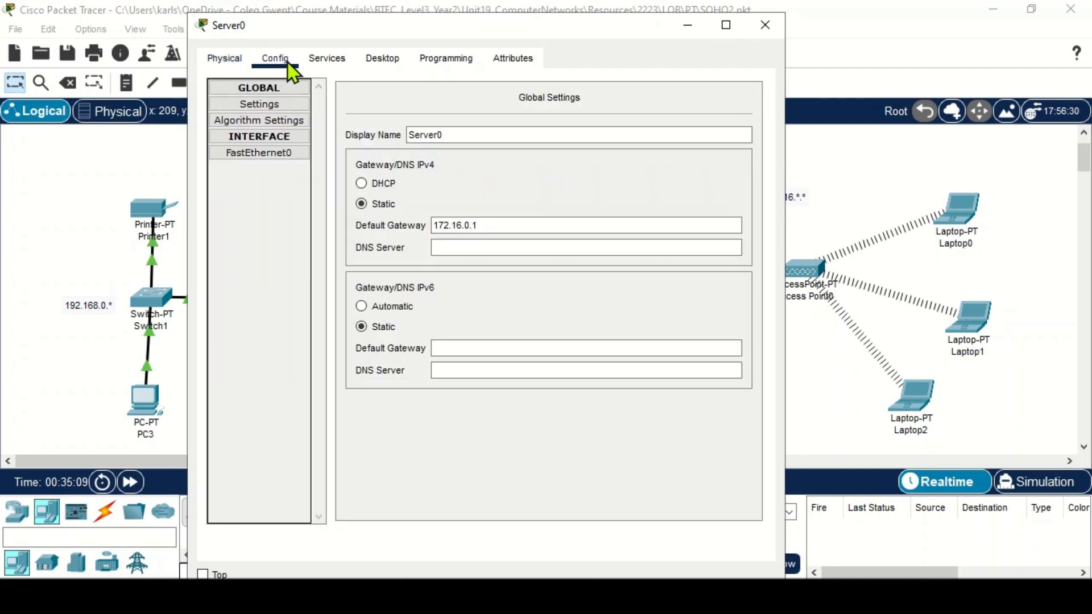
pyautogui.click(327, 61)
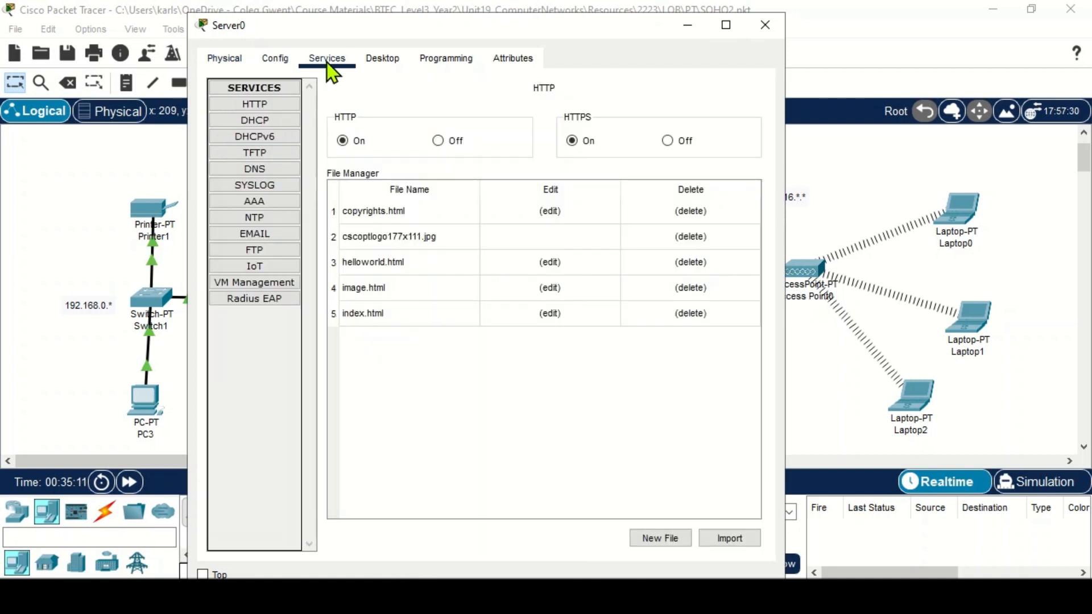
pyautogui.click(378, 61)
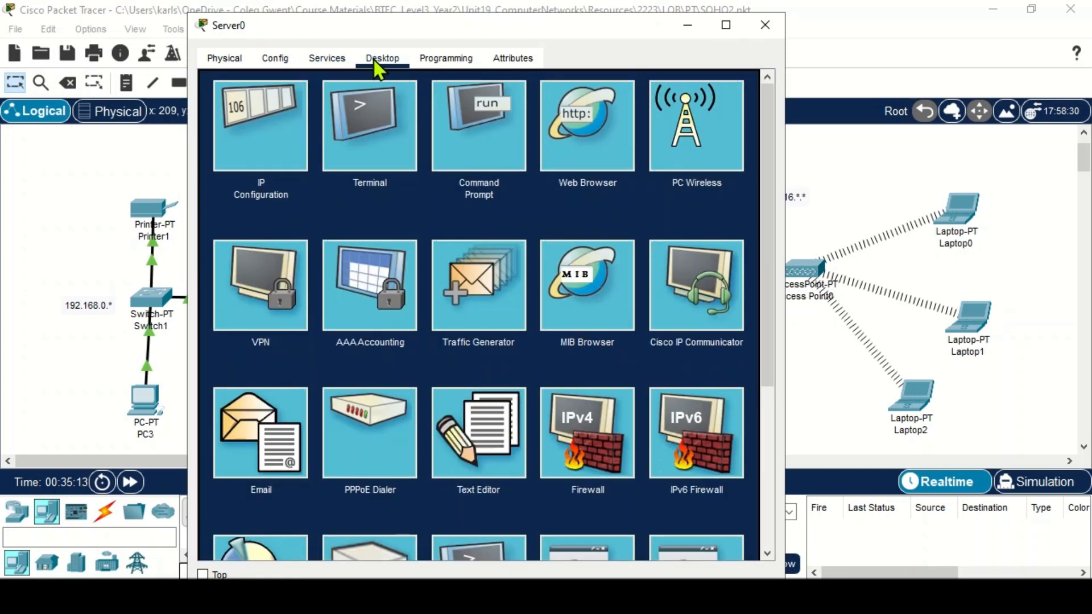
pyautogui.click(589, 448)
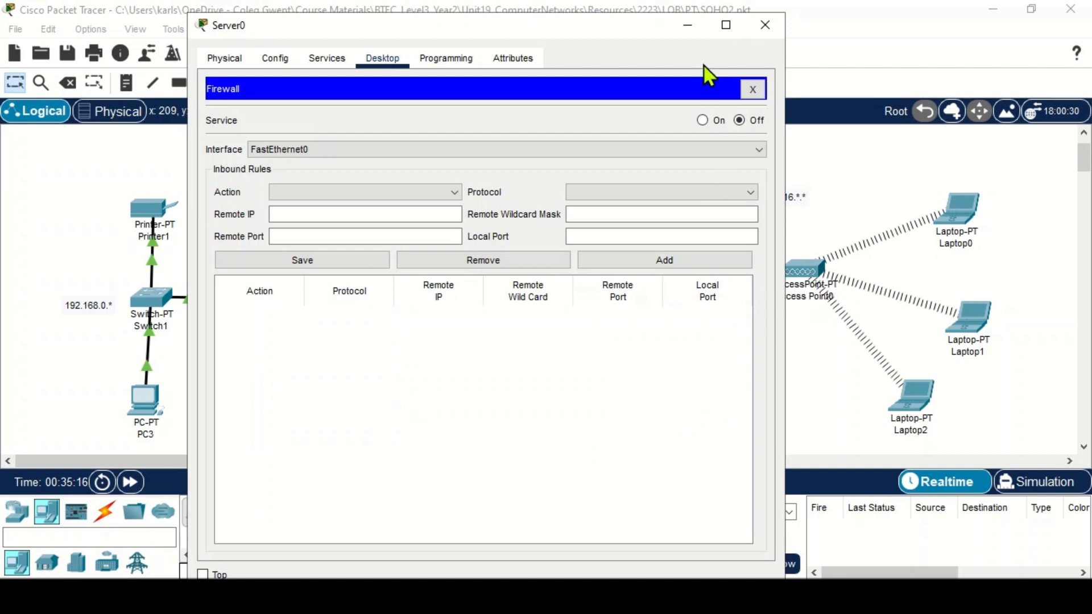
pyautogui.click(703, 121)
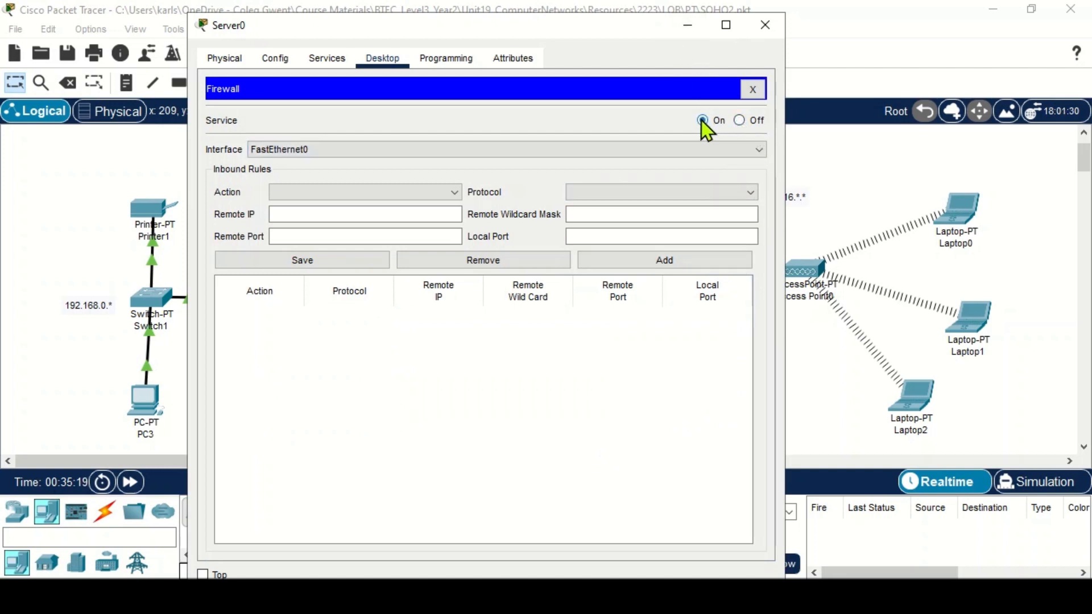
# - Begin an inbound firewall rule allowing IP traffic from remote IP 172.16.0.0
pyautogui.click(360, 192)
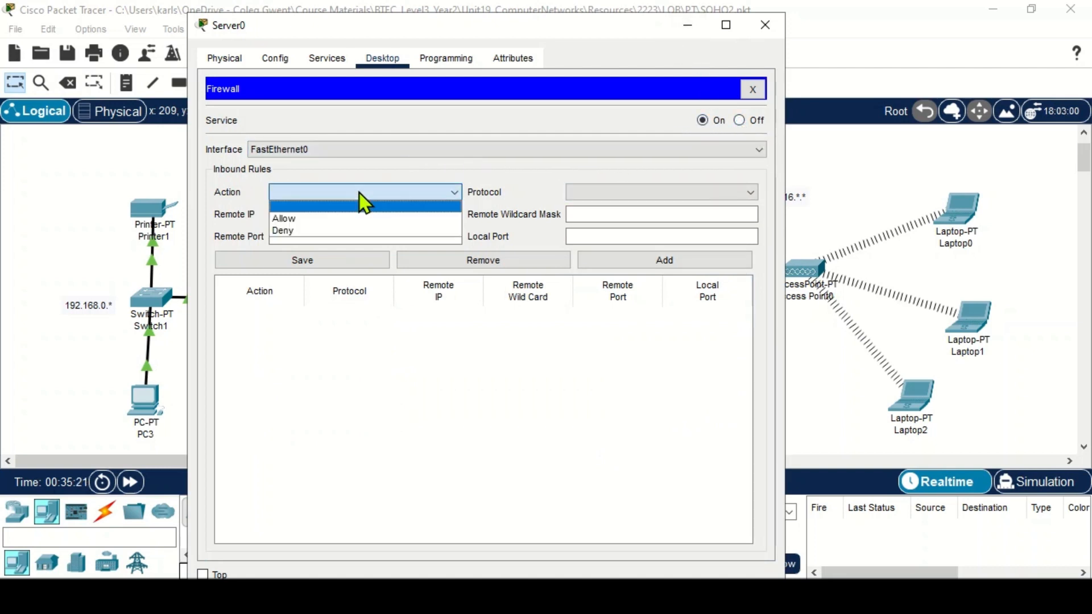
pyautogui.click(311, 221)
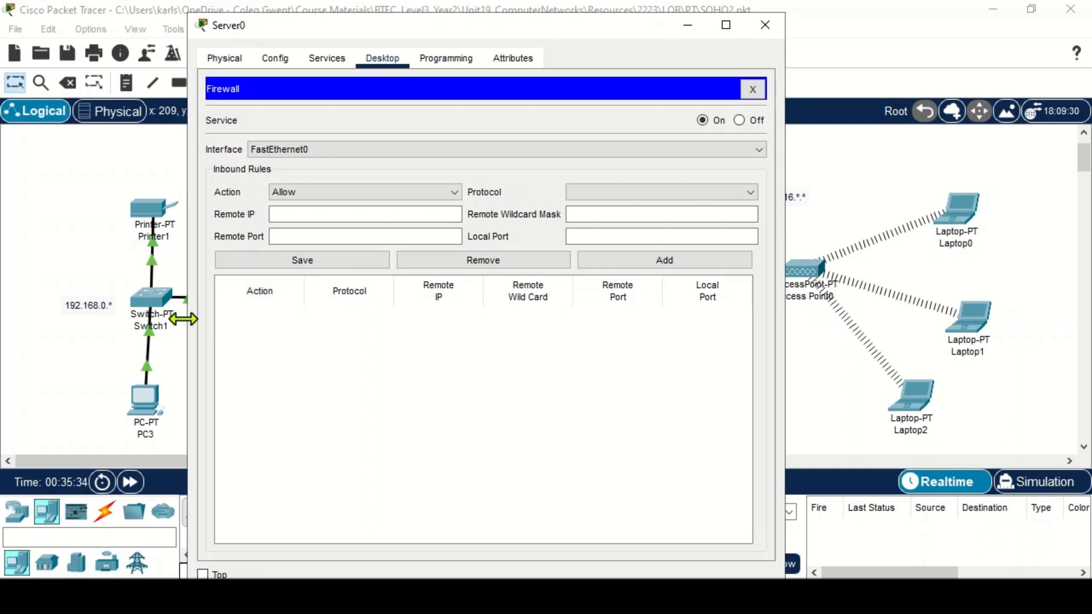
pyautogui.click(654, 196)
pyautogui.click(631, 208)
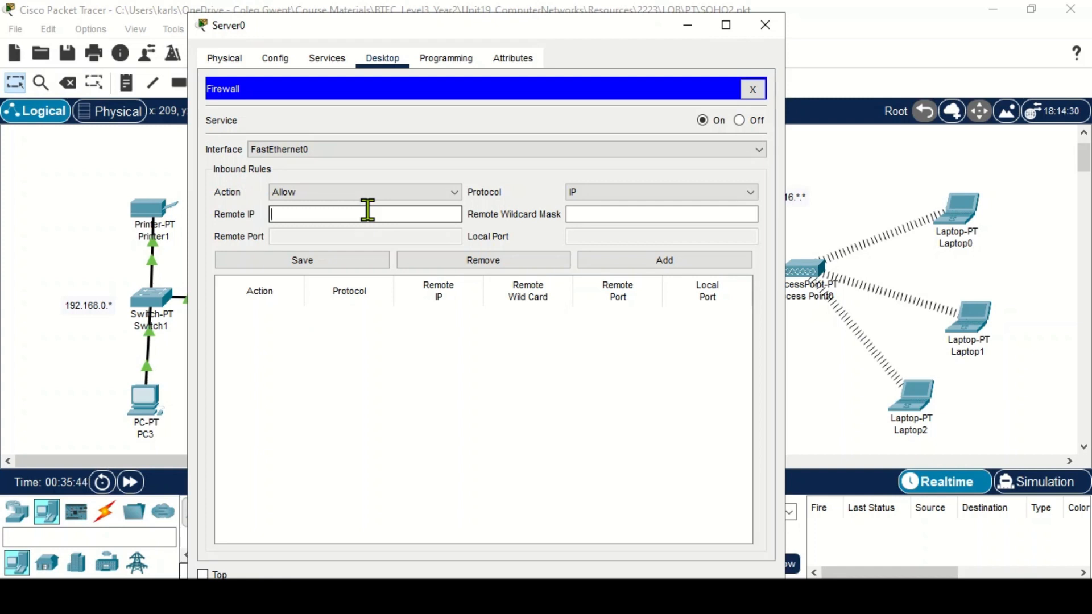
pyautogui.write('172.16.0.0')
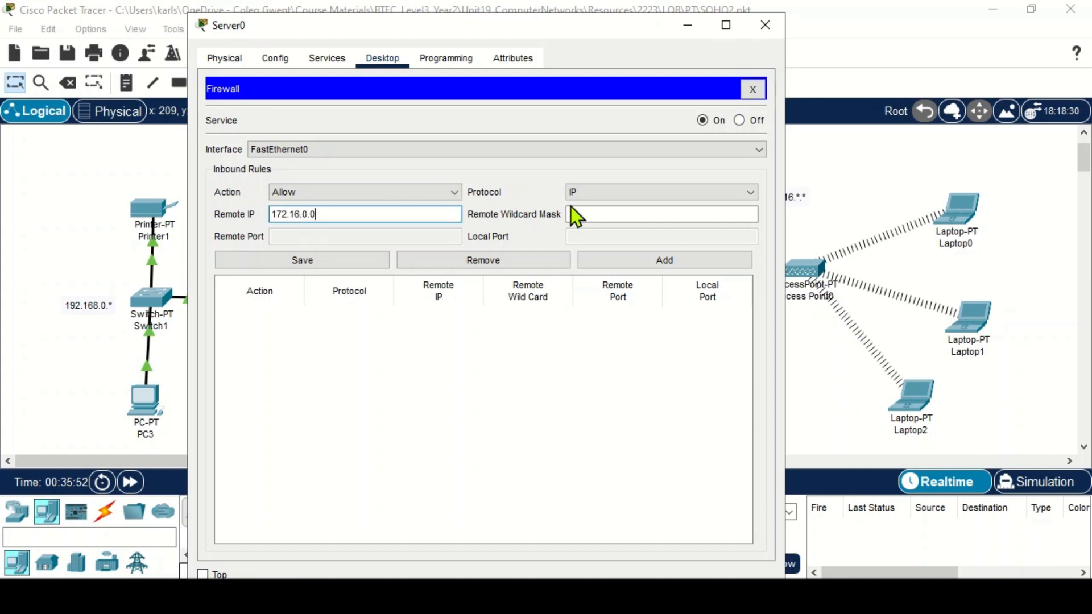
# - Set the rule's remote wildcard mask to 0.0.255.255
pyautogui.click(589, 210)
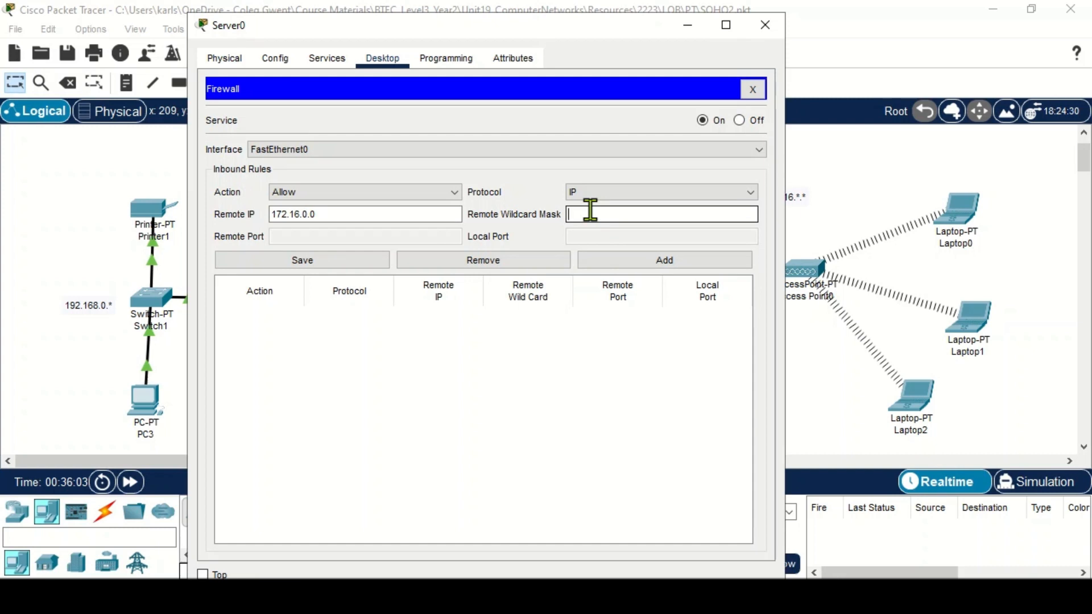
pyautogui.write('0.0')
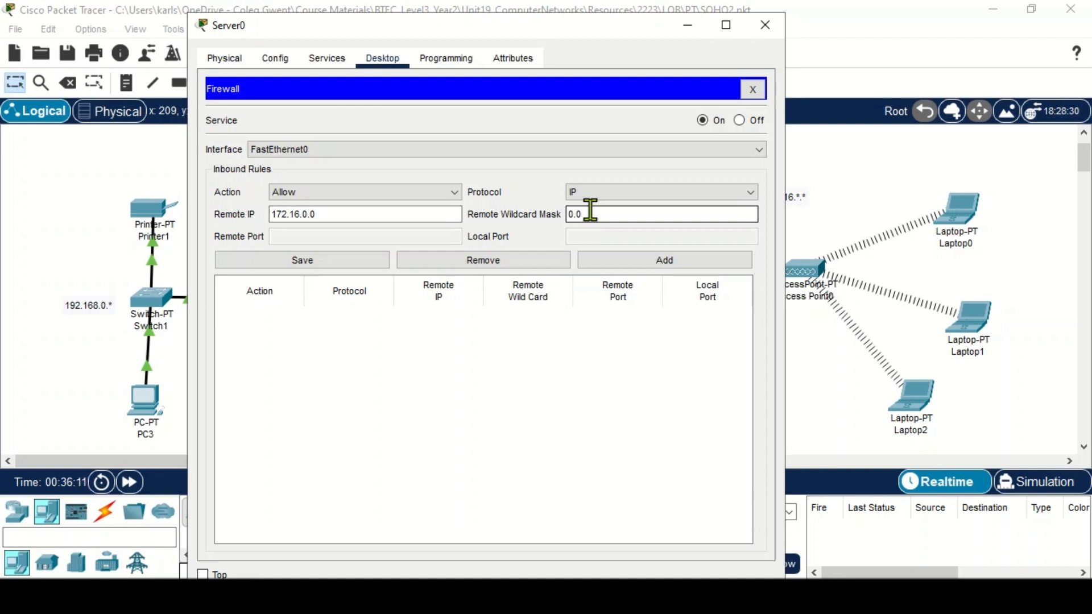
pyautogui.write('.')
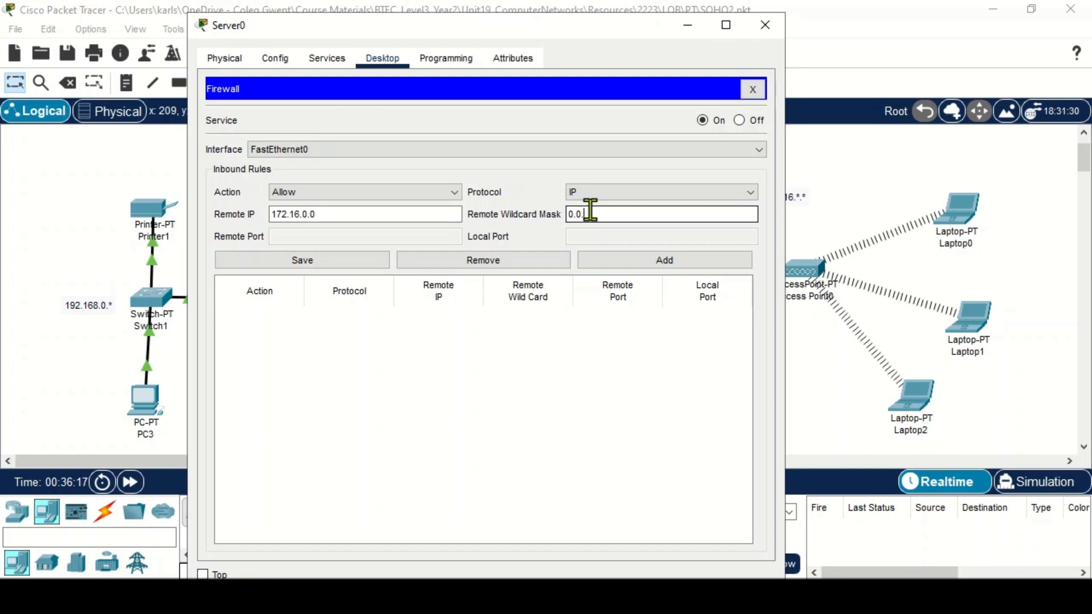
pyautogui.write('255.255')
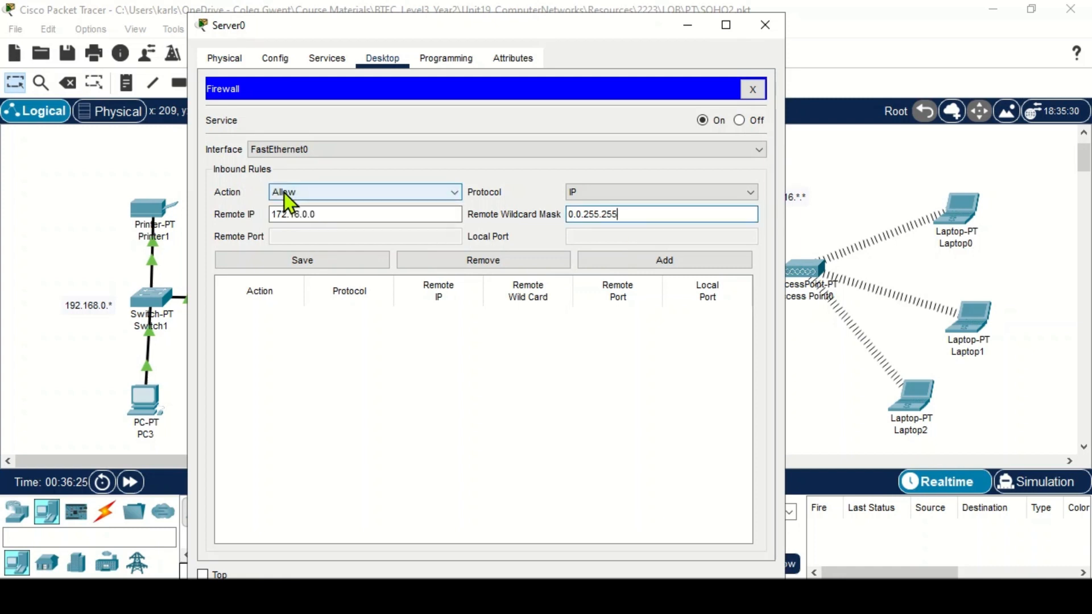
# - Keep the action as Allow, add the inbound IP rule for 172.16.0.0 with wildcard 0.0.255.255, and close Server0's window
pyautogui.click(304, 195)
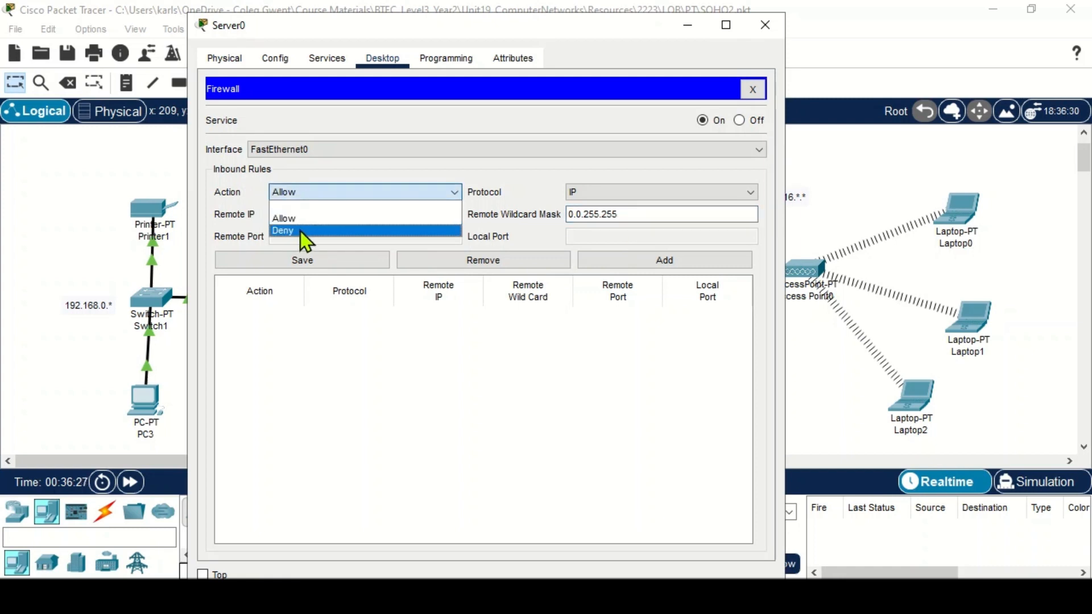
pyautogui.click(363, 173)
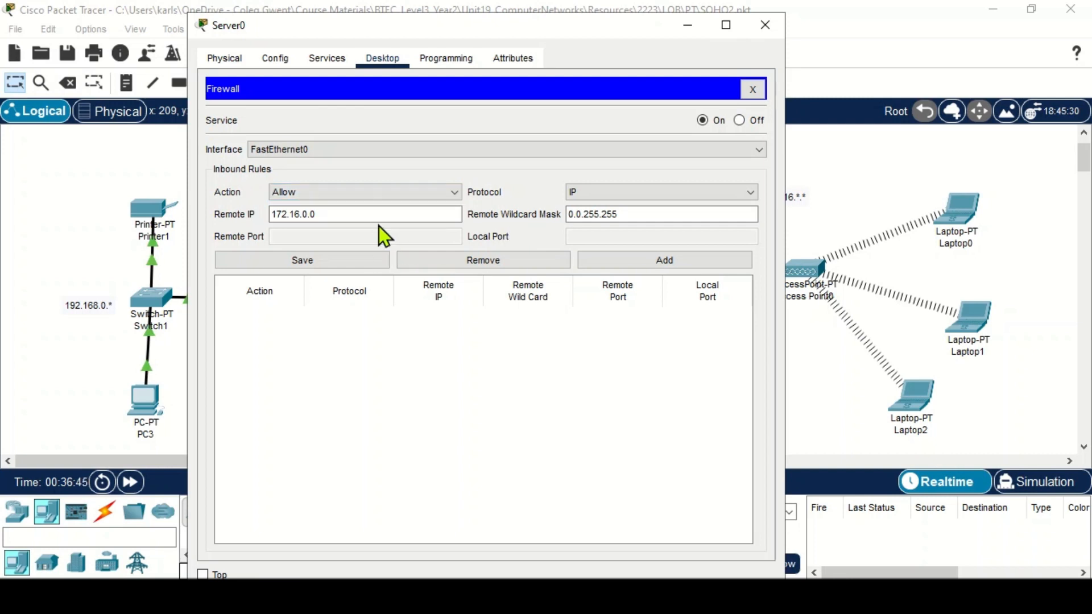
pyautogui.click(272, 218)
pyautogui.click(638, 258)
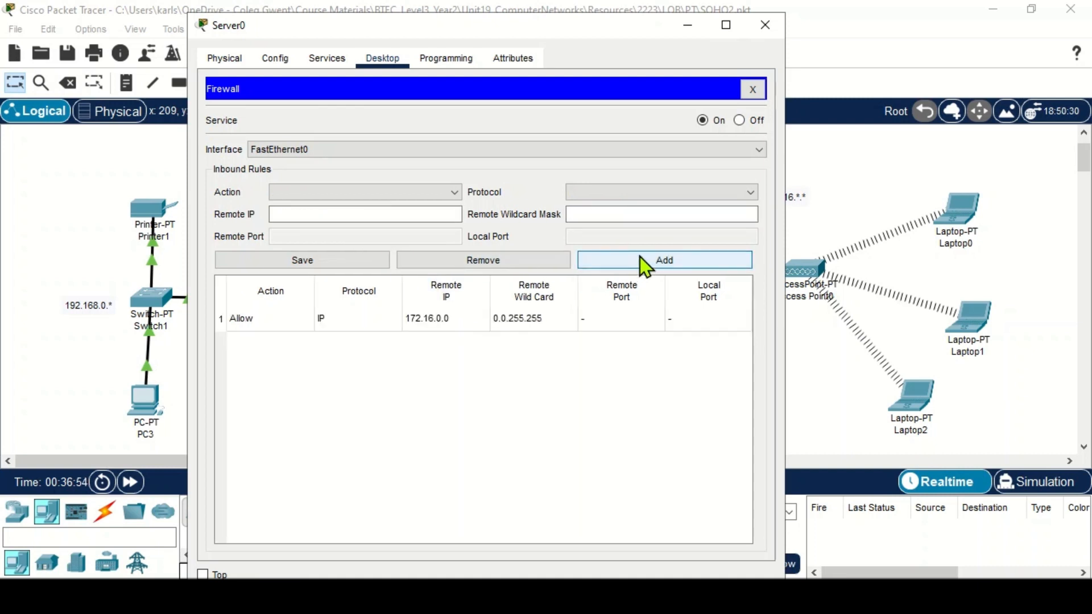
pyautogui.click(768, 33)
# - From Laptop0's command prompt, ping 172.16.0.10, then close the laptop's window
pyautogui.click(955, 212)
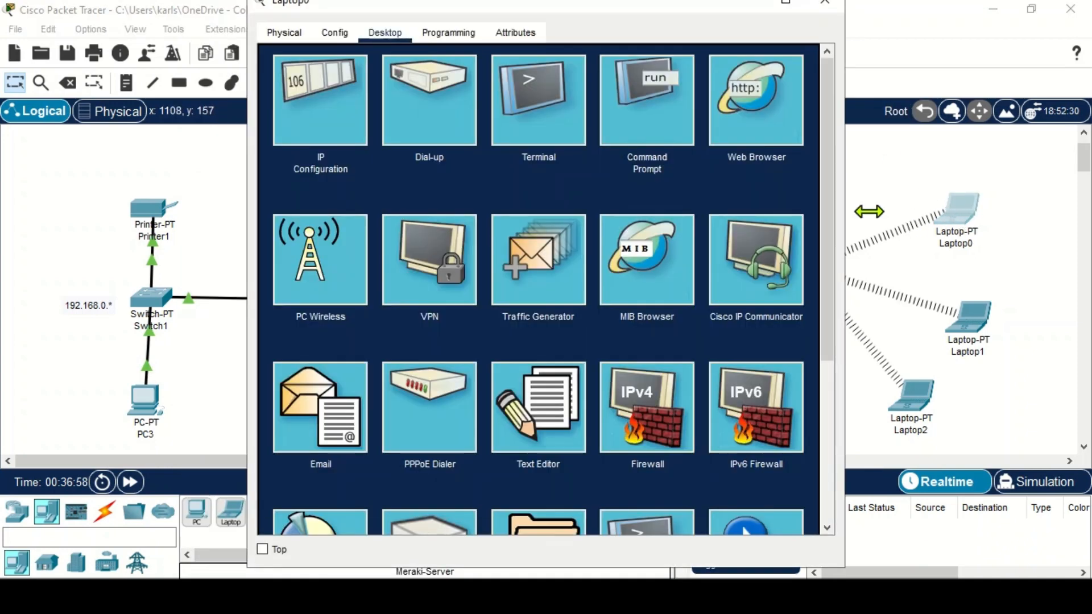
pyautogui.click(685, 127)
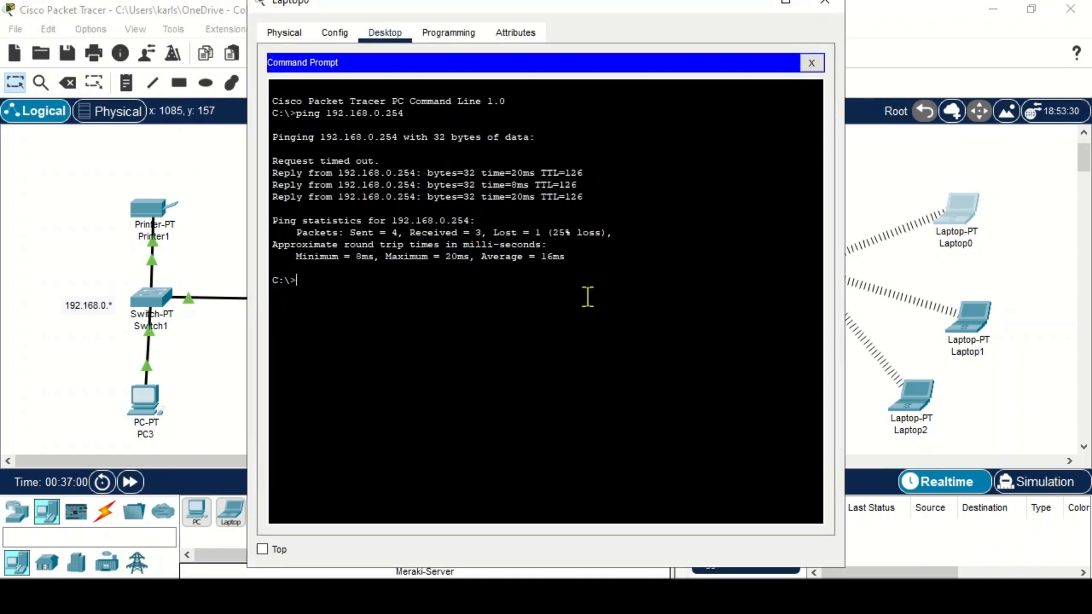
pyautogui.press('Up')
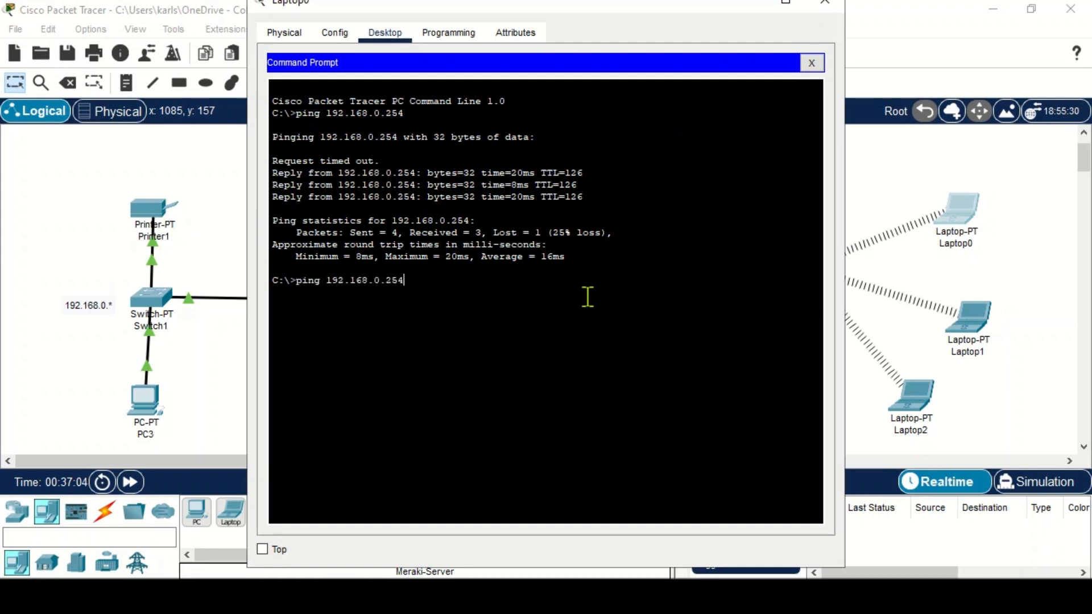
pyautogui.press('BackSpace')
pyautogui.press('BackSpace')
pyautogui.press('BackSpace')
pyautogui.press('BackSpace')
pyautogui.press('BackSpace')
pyautogui.press('BackSpace')
pyautogui.press('BackSpace')
pyautogui.press('BackSpace')
pyautogui.press('BackSpace')
pyautogui.press('BackSpace')
pyautogui.press('BackSpace')
pyautogui.press('BackSpace')
pyautogui.write('72.16.0.10')
pyautogui.press('Return')
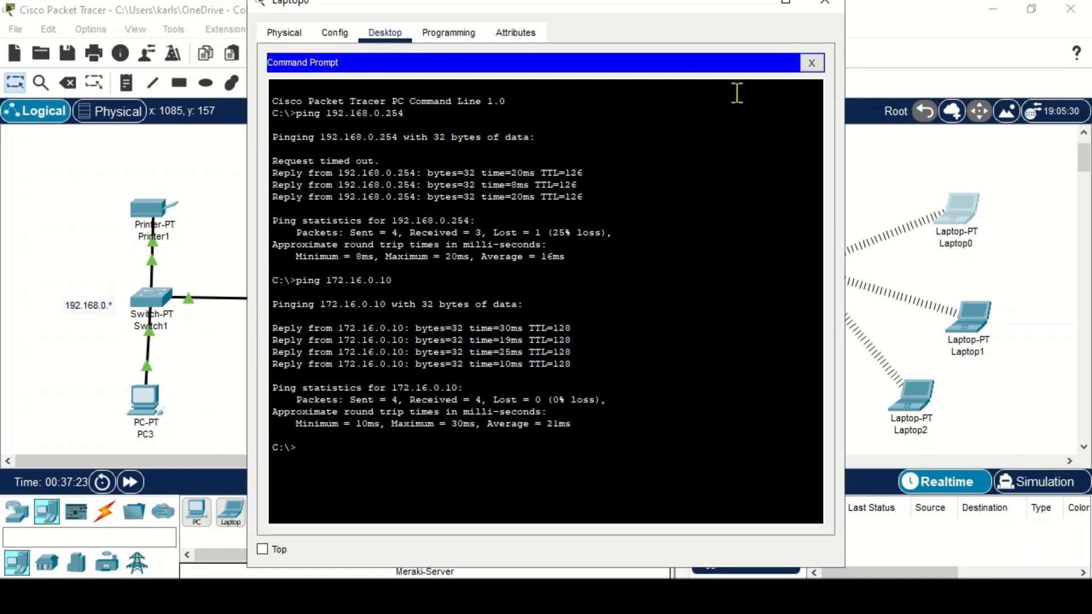
pyautogui.click(826, 3)
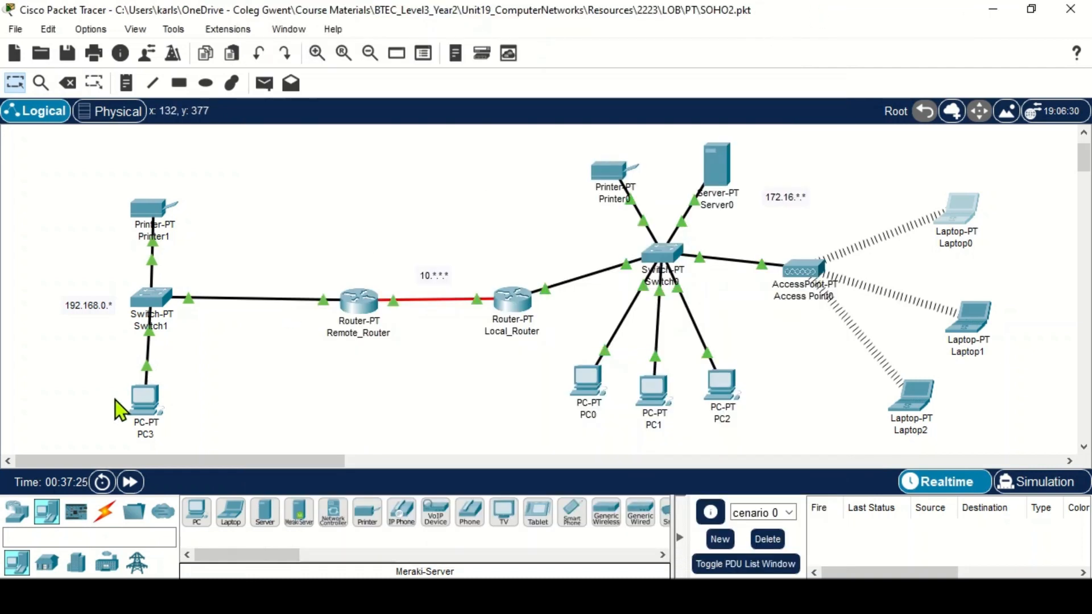
# - Open PC3's command prompt, ping 172.16.0.10, and close PC3's window
pyautogui.click(149, 412)
pyautogui.click(385, 32)
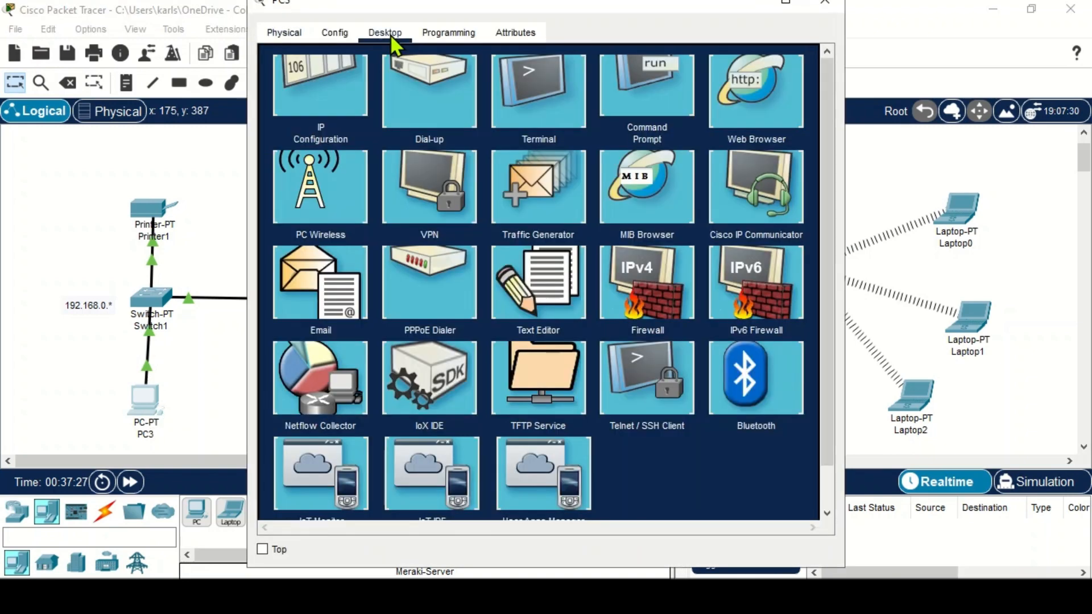
pyautogui.click(629, 137)
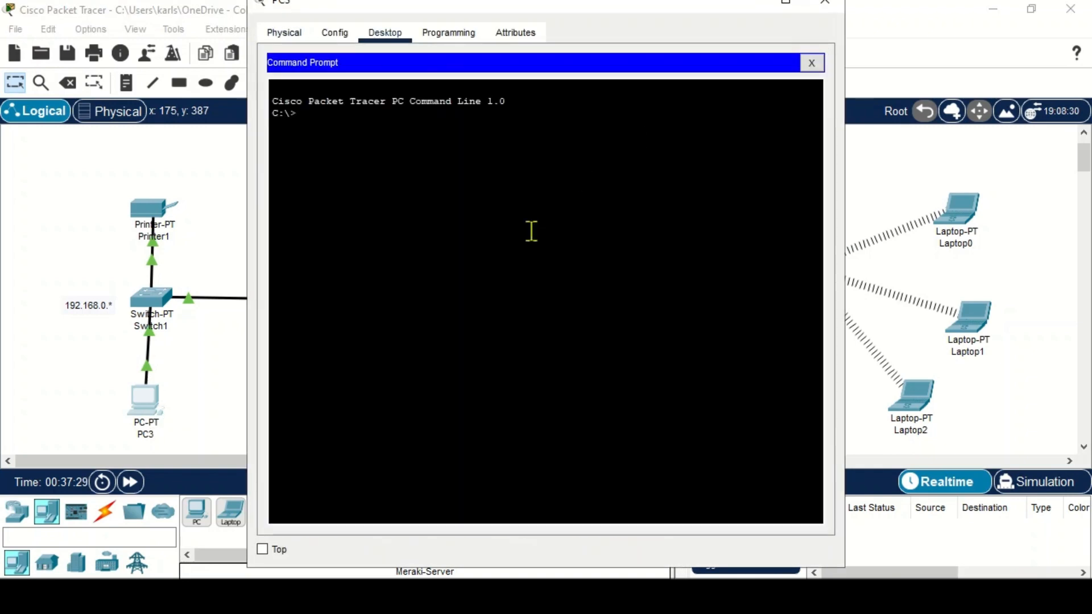
pyautogui.write('ping 172')
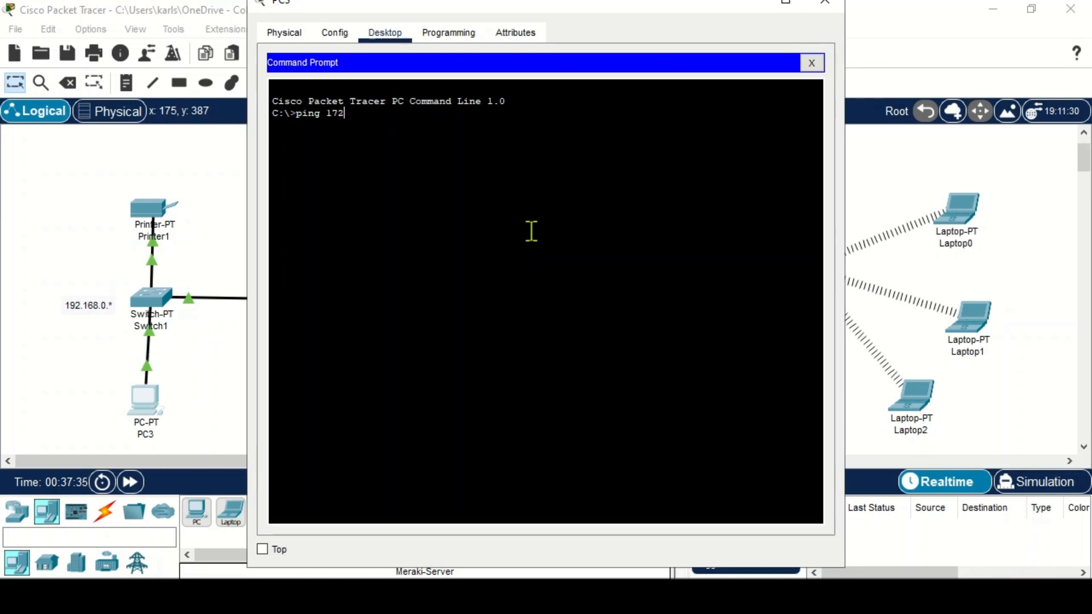
pyautogui.write('.16.0')
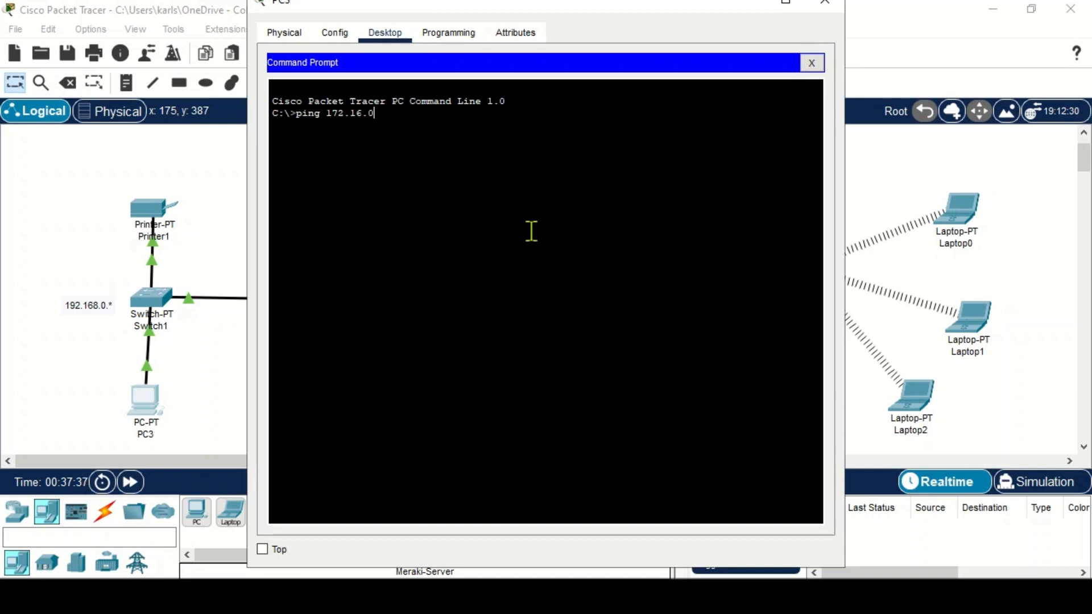
pyautogui.write('.10')
pyautogui.press('Return')
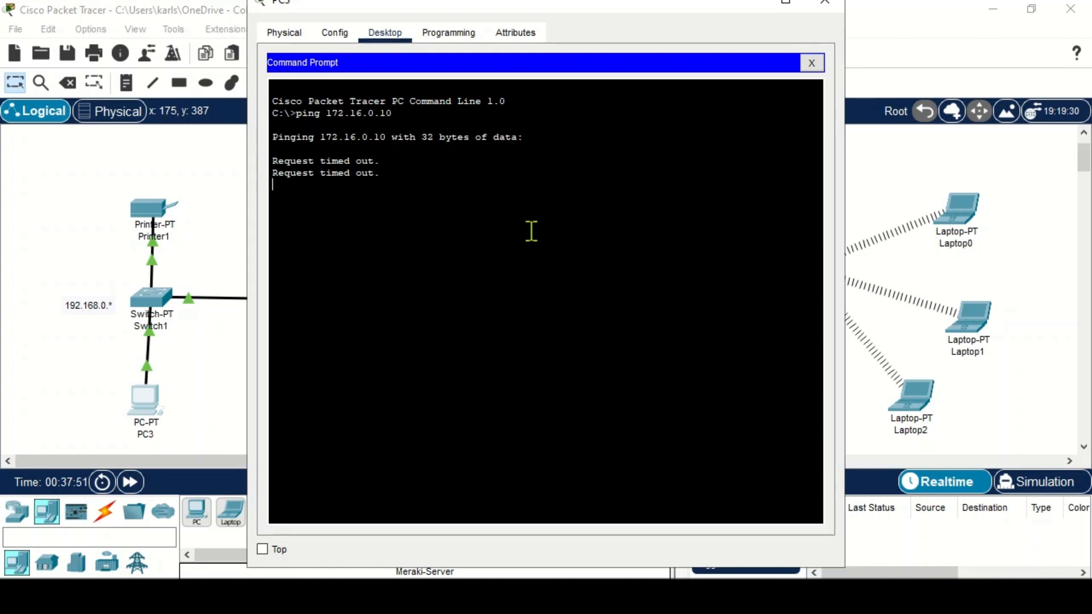
pyautogui.click(824, 5)
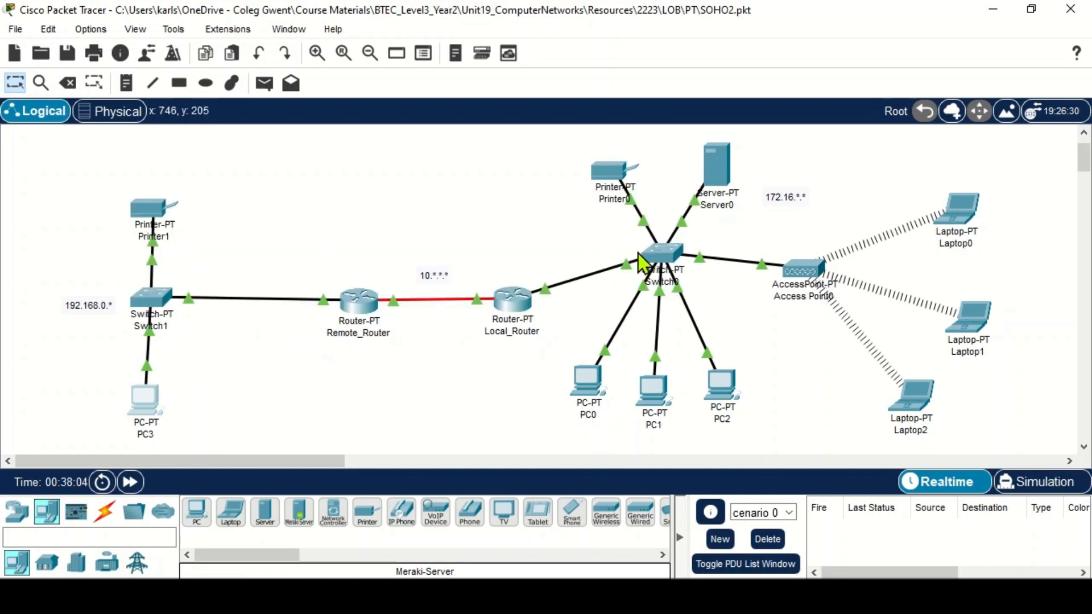
# - Reopen Server0's IPv4 firewall and enter 192.168.0.254 as the remote IP for a new inbound rule
pyautogui.click(715, 177)
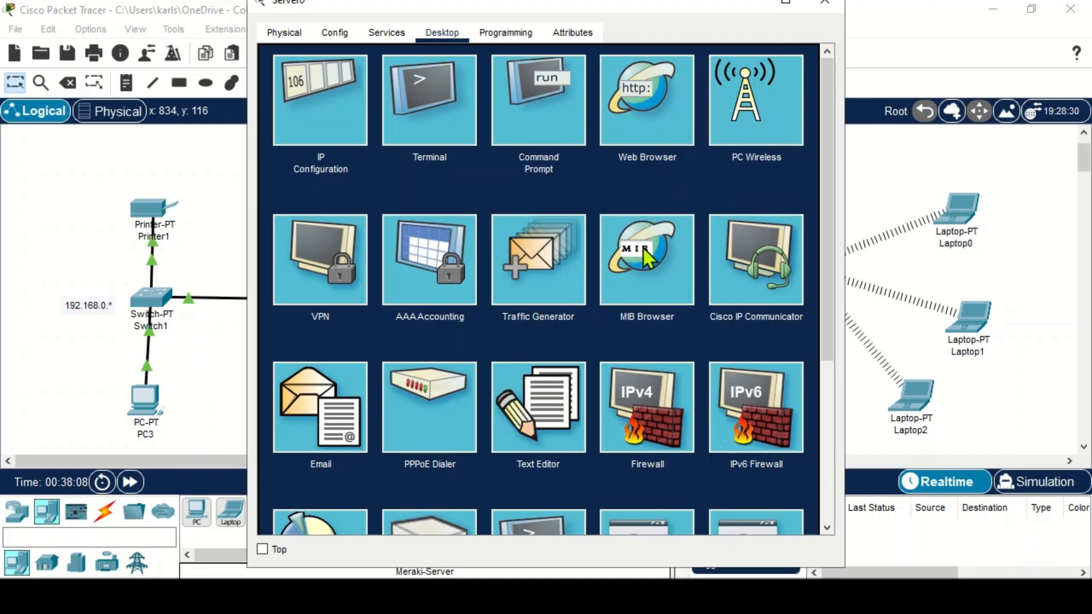
pyautogui.click(650, 415)
pyautogui.click(487, 300)
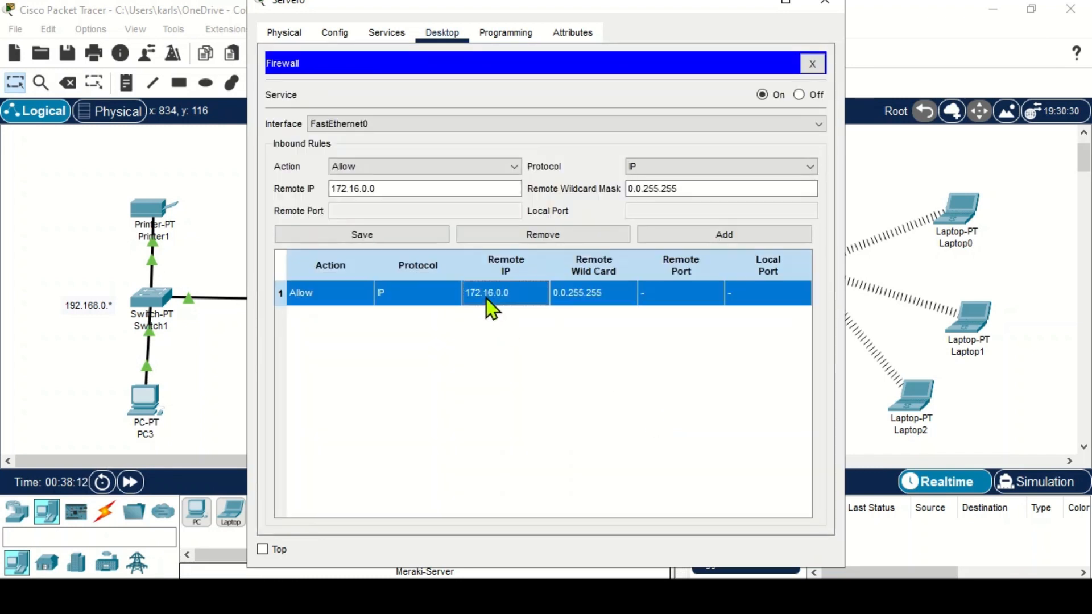
pyautogui.click(384, 188)
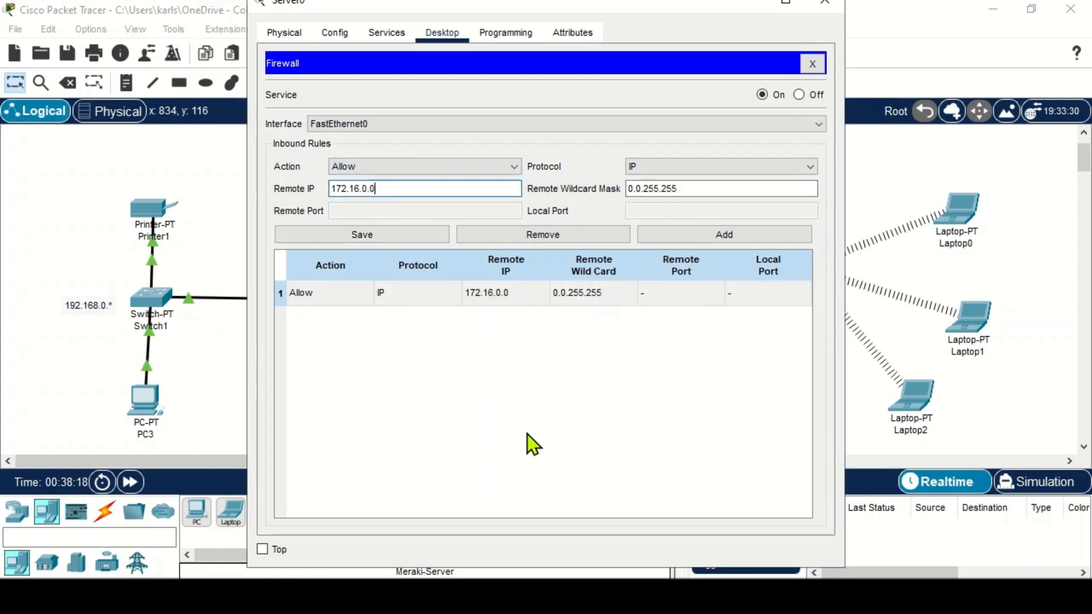
pyautogui.click(417, 293)
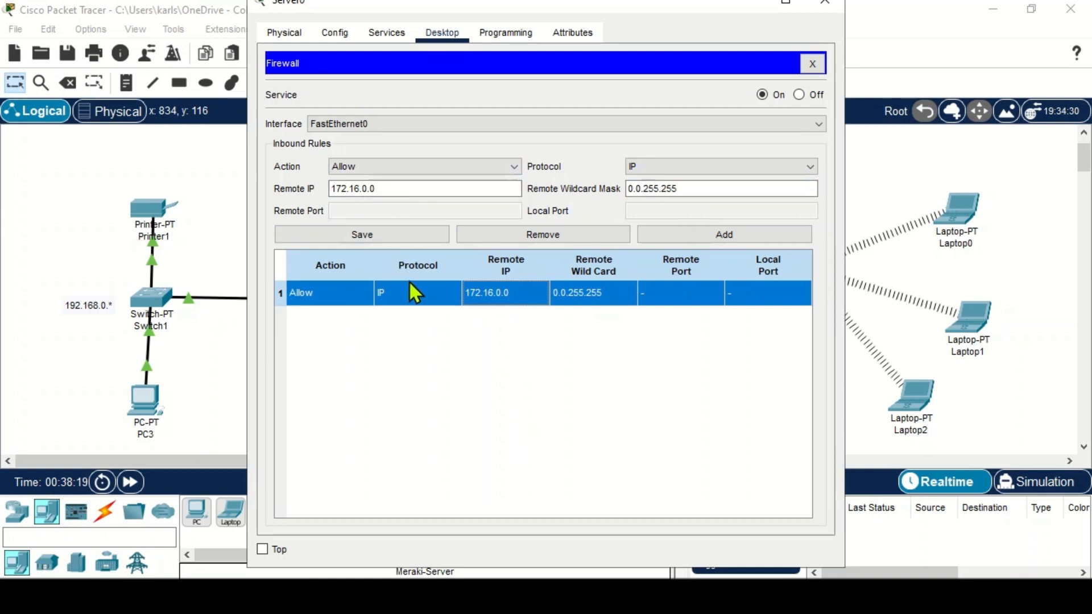
pyautogui.click(397, 186)
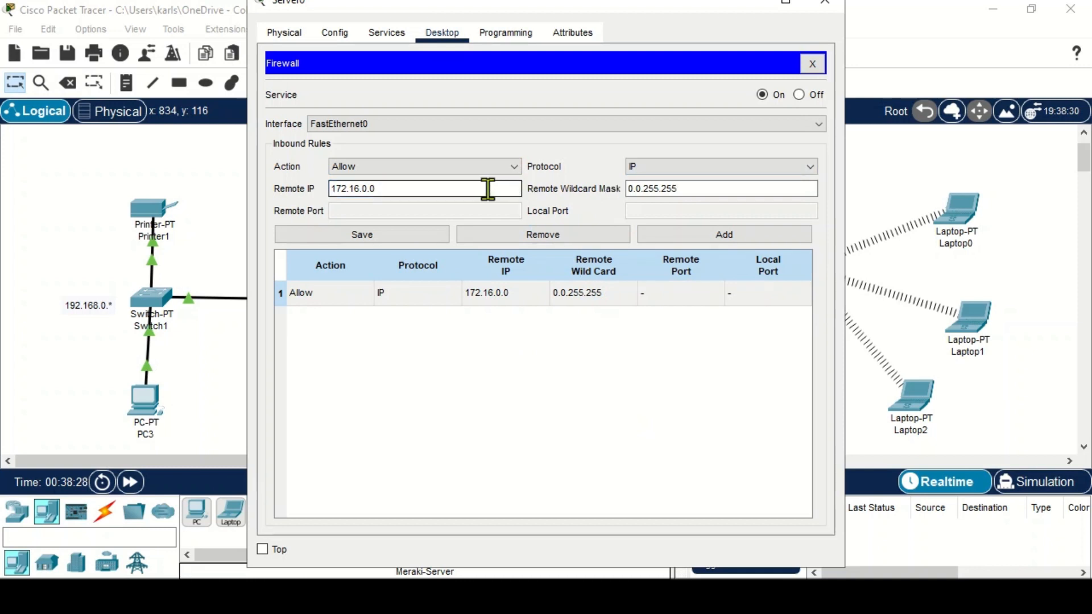
pyautogui.press('BackSpace')
pyautogui.press('BackSpace')
pyautogui.press('BackSpace')
pyautogui.press('BackSpace')
pyautogui.press('BackSpace')
pyautogui.press('BackSpace')
pyautogui.press('BackSpace')
pyautogui.press('BackSpace')
pyautogui.write('192.168.0')
# - Set the new rule's remote wildcard mask to 0.0.0.0
pyautogui.click(699, 189)
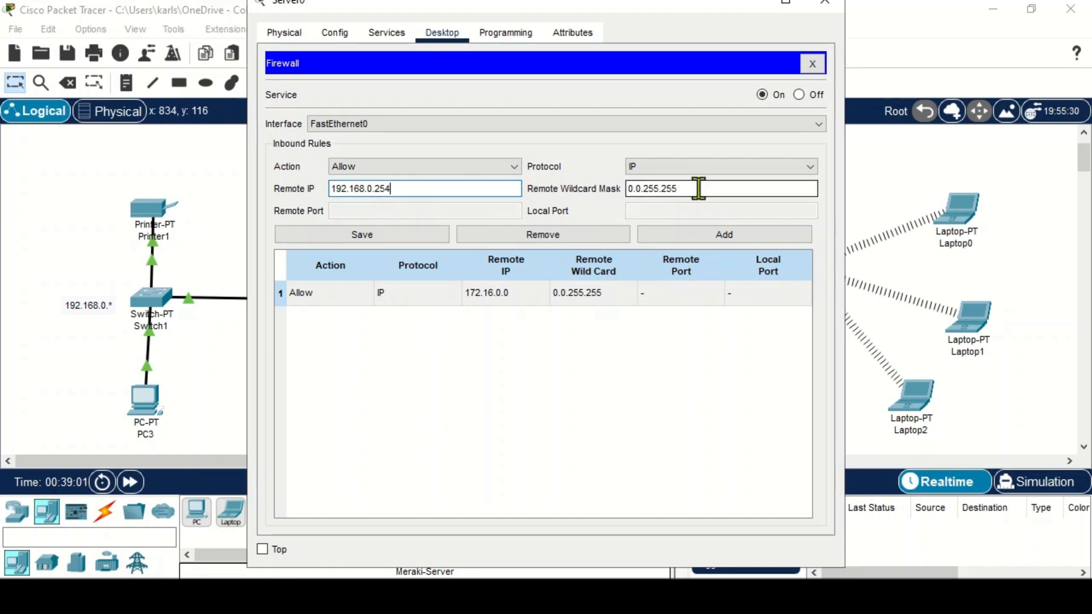
pyautogui.press('BackSpace')
pyautogui.press('BackSpace')
pyautogui.press('BackSpace')
pyautogui.press('BackSpace')
pyautogui.press('BackSpace')
pyautogui.press('BackSpace')
pyautogui.press('BackSpace')
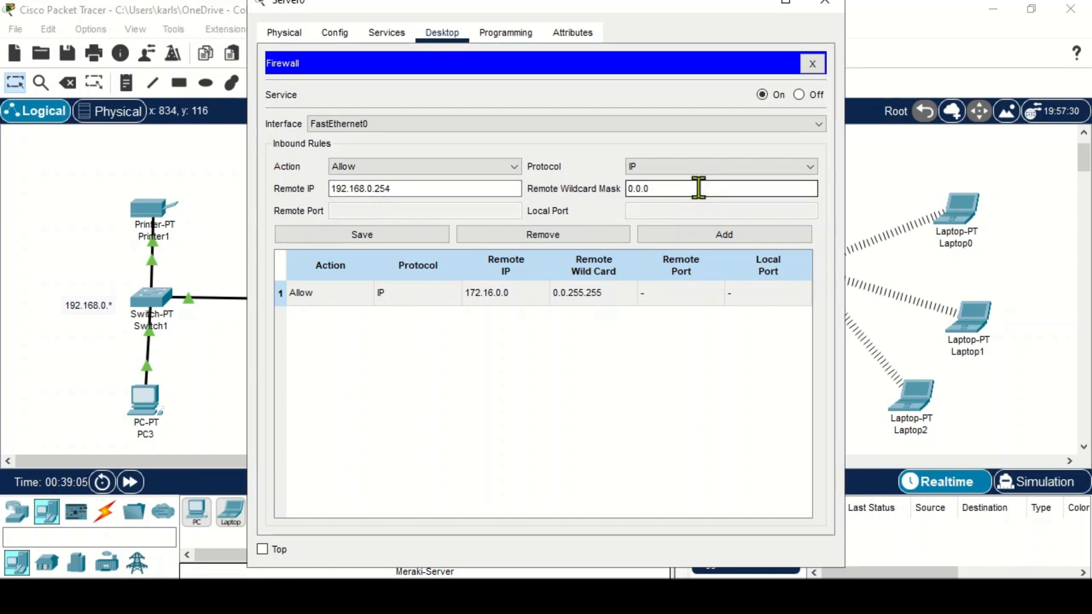
pyautogui.write('00')
pyautogui.press('BackSpace')
pyautogui.write('.0')
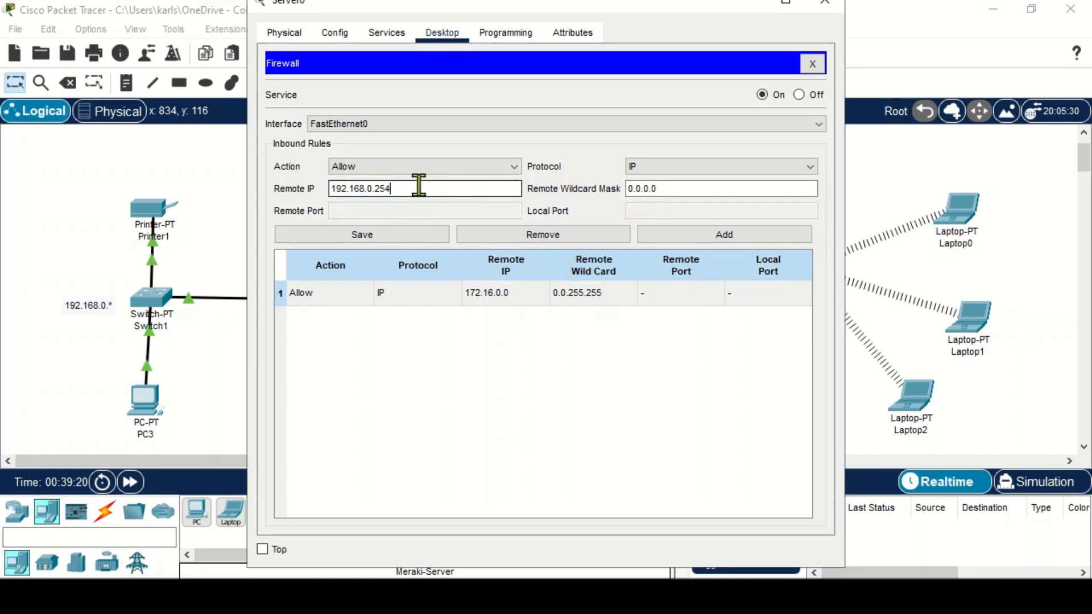
# - Keep the action as Allow, add the rule for 192.168.0.254, and close Server0's firewall and window
pyautogui.click(343, 166)
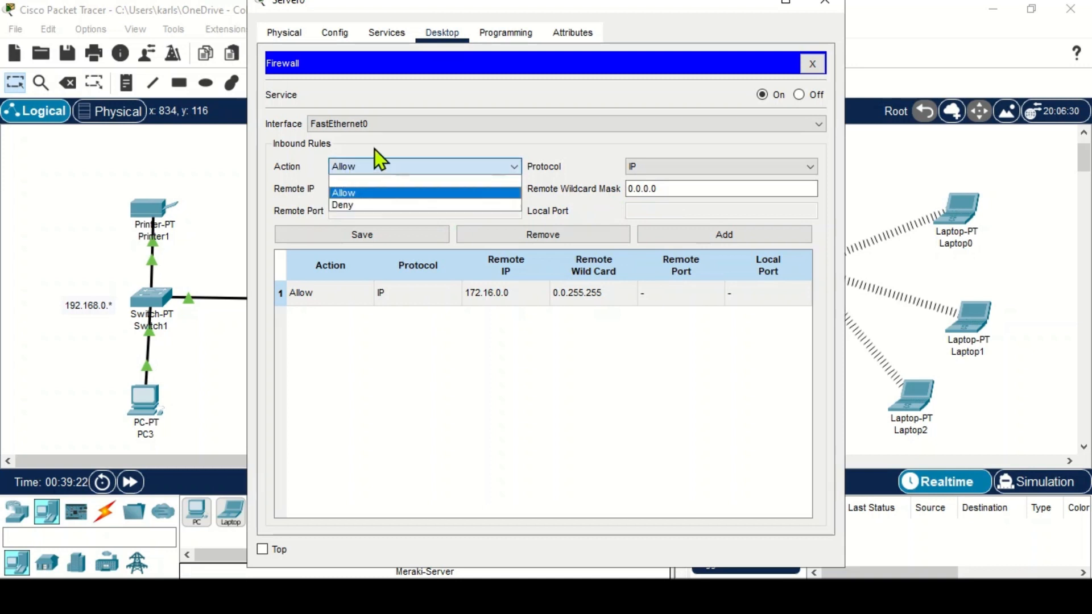
pyautogui.click(362, 162)
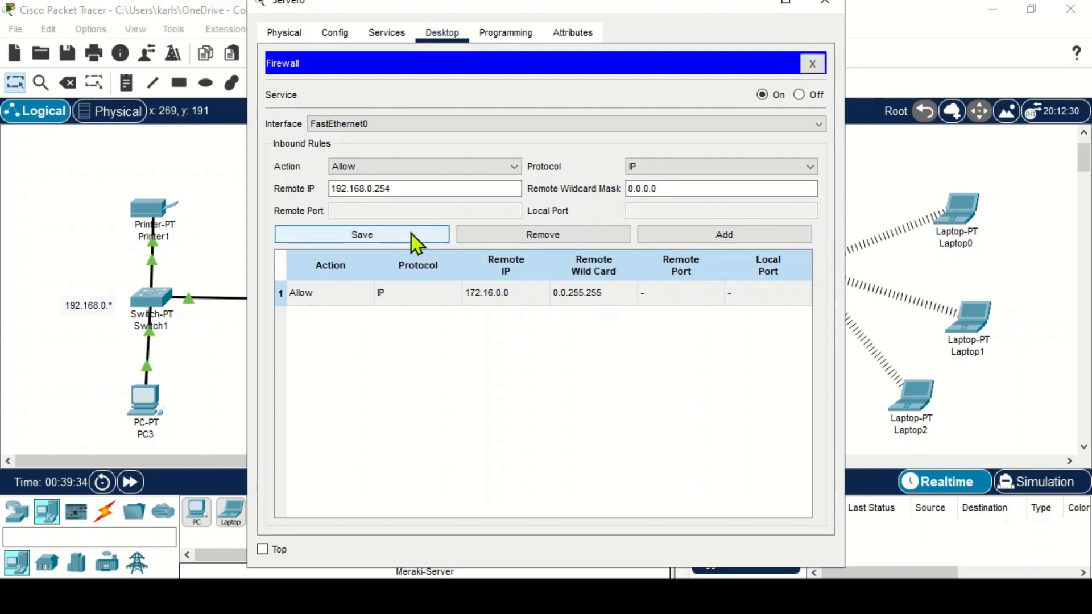
pyautogui.click(684, 241)
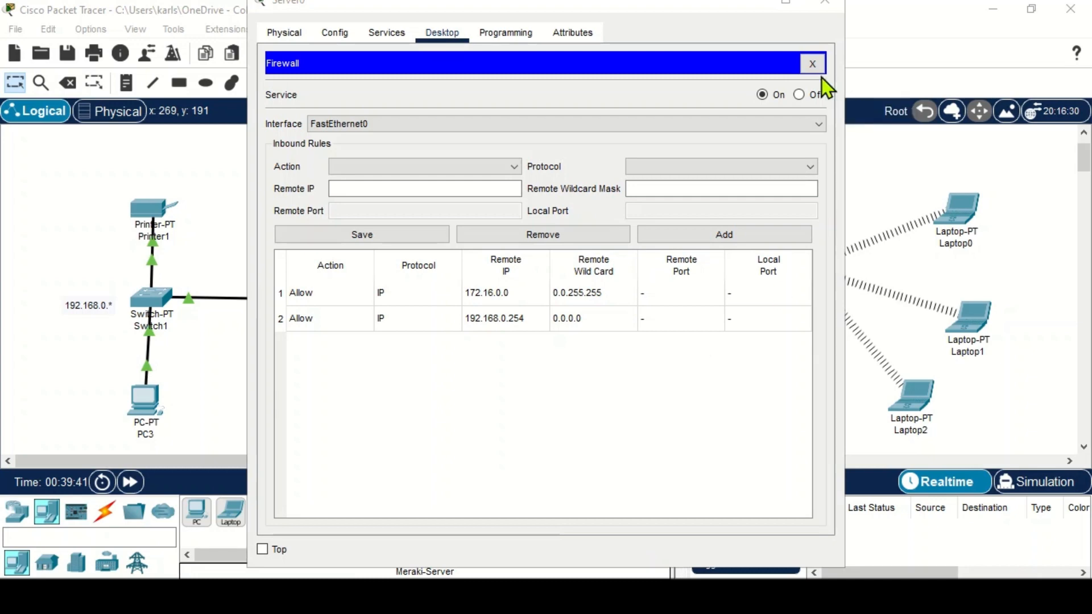
pyautogui.click(813, 64)
pyautogui.click(824, 3)
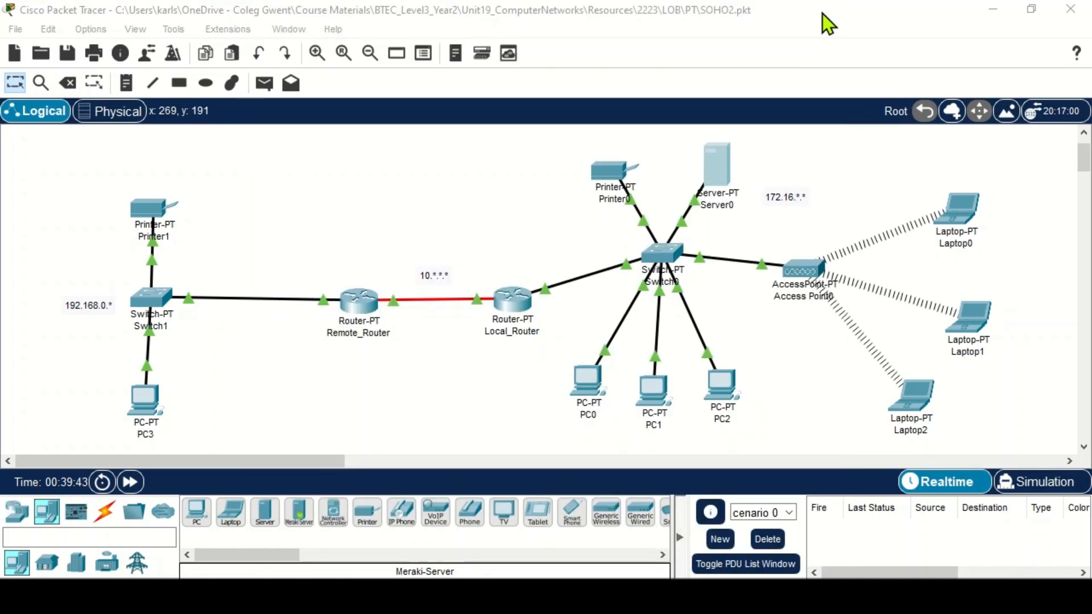
# - Inspect Printer1's Config, Attributes and Physical tabs, then close its window
pyautogui.doubleClick(154, 209)
pyautogui.click(336, 33)
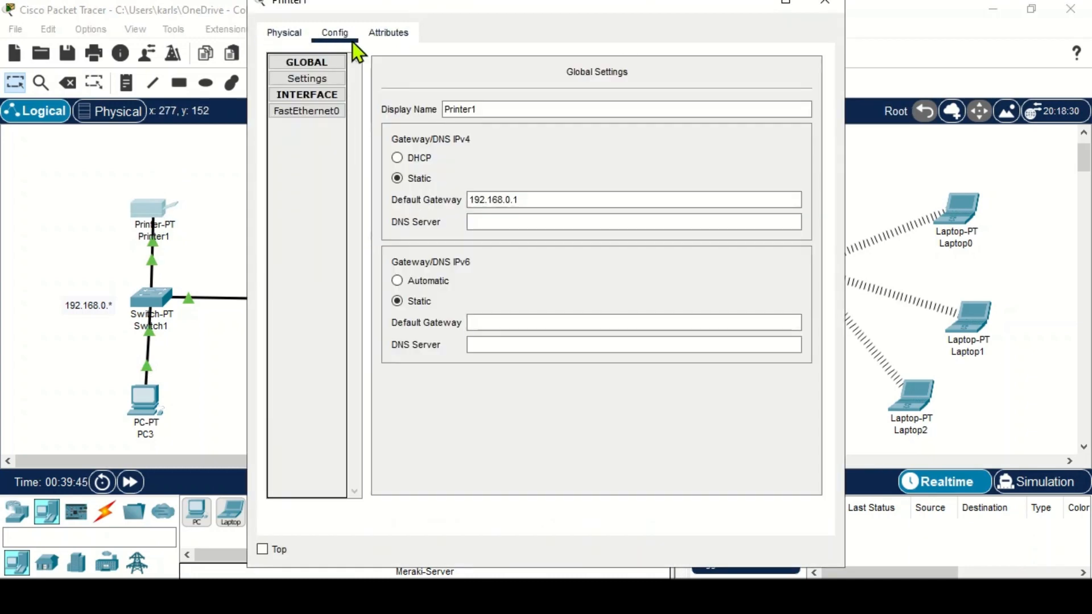
pyautogui.click(386, 40)
pyautogui.click(343, 31)
pyautogui.click(288, 33)
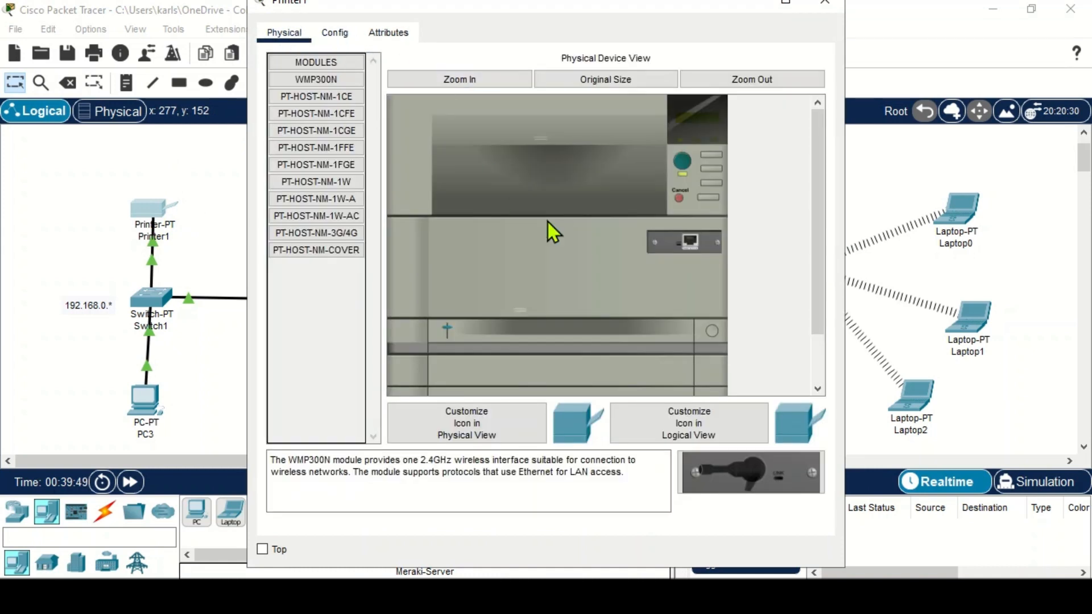
pyautogui.click(824, 3)
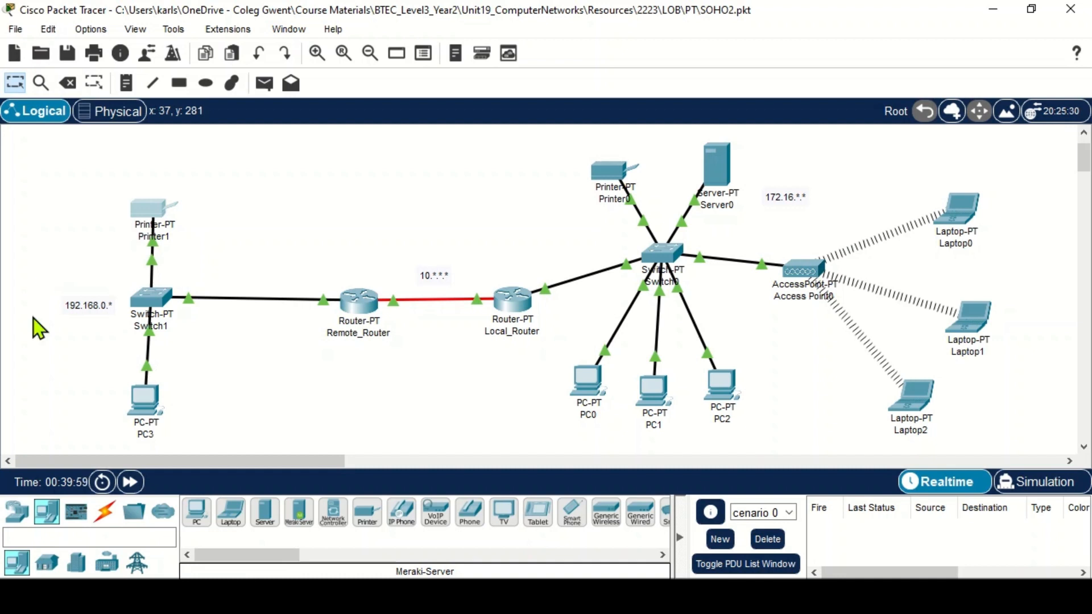
# - Nudge PC3's icon slightly, rerun the ping to 172.16.0.10 from its command prompt, and close PC3's window
pyautogui.moveTo(153, 401); pyautogui.dragTo(182, 394)
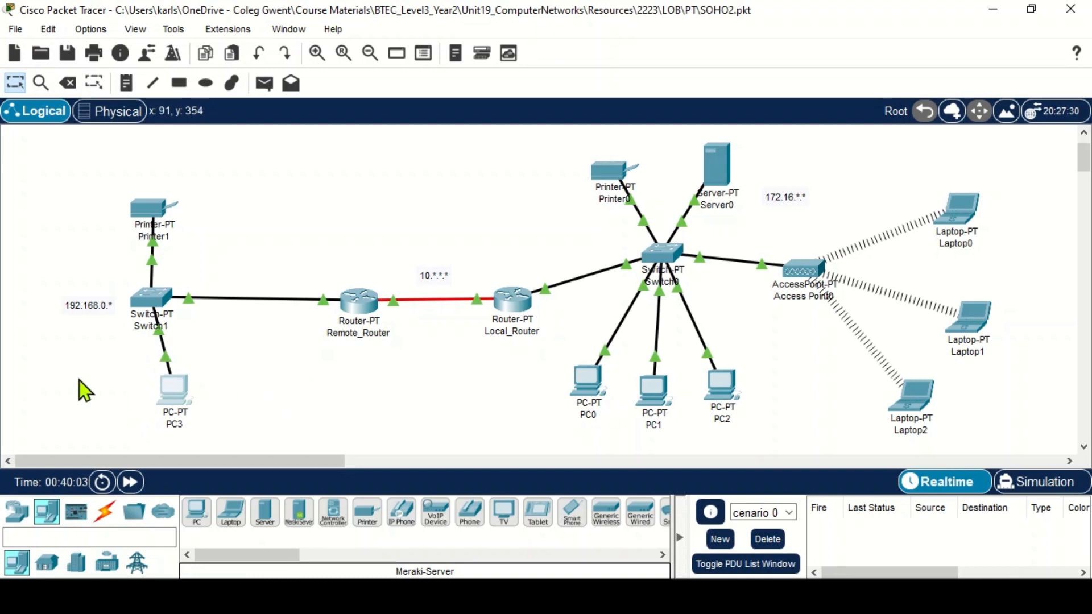
pyautogui.click(181, 386)
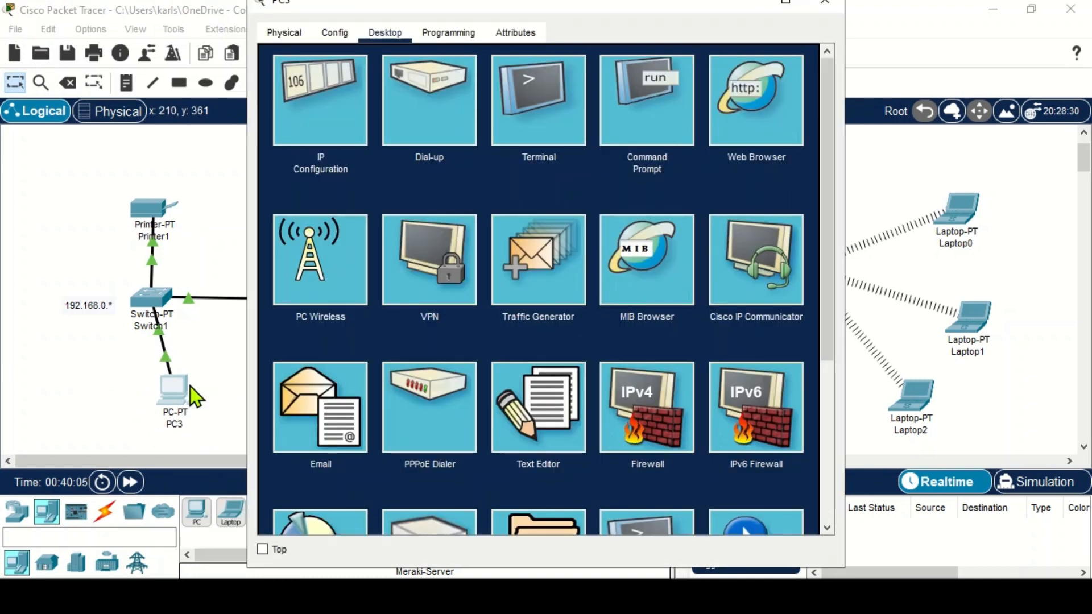
pyautogui.click(659, 87)
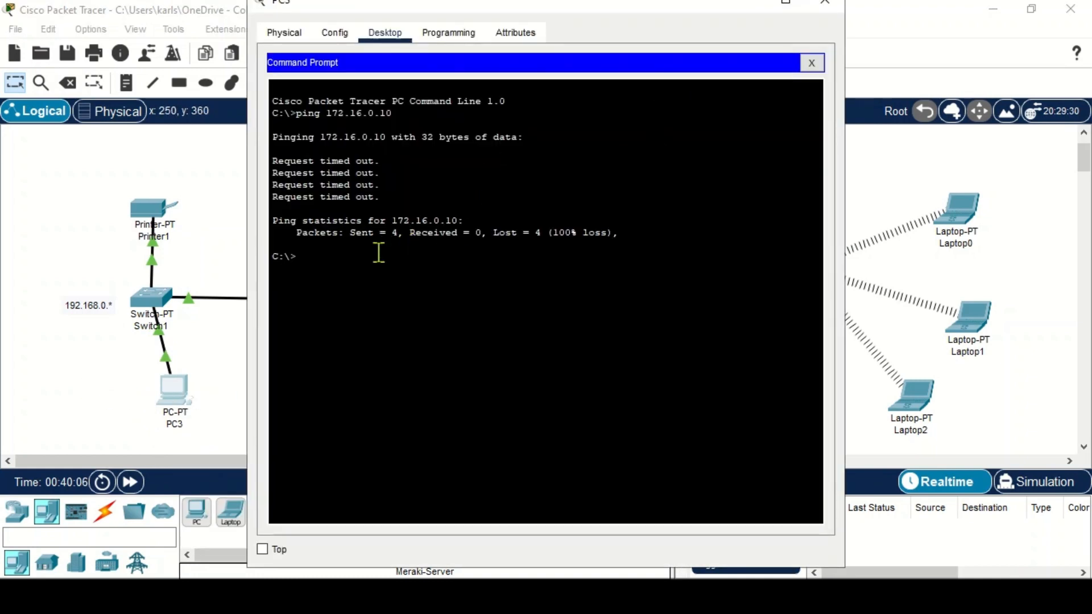
pyautogui.moveTo(368, 250); pyautogui.dragTo(367, 252)
pyautogui.click(338, 260)
pyautogui.press('Up')
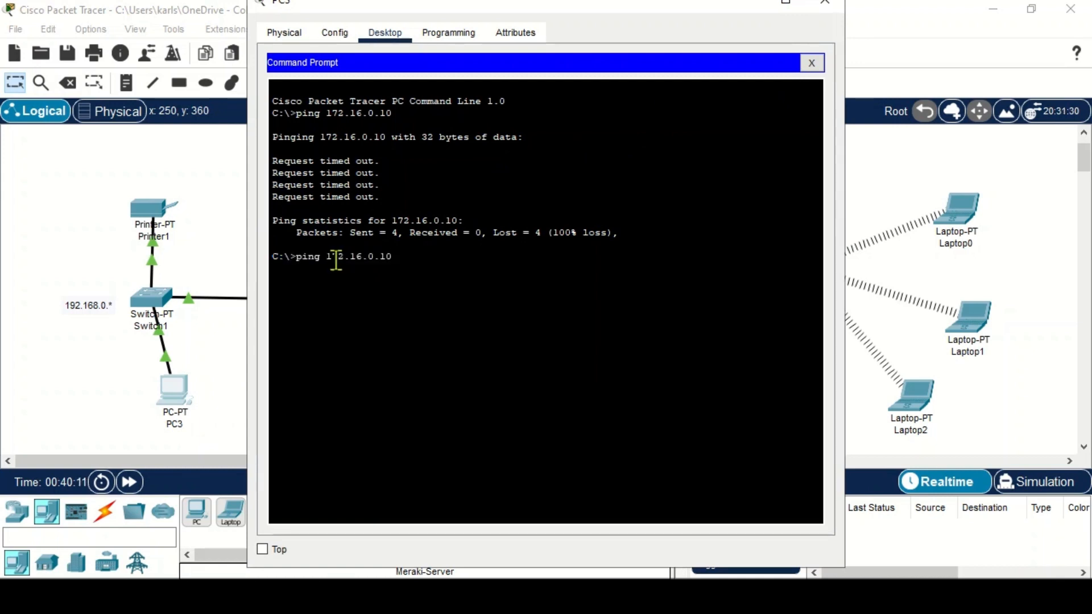
pyautogui.press('Return')
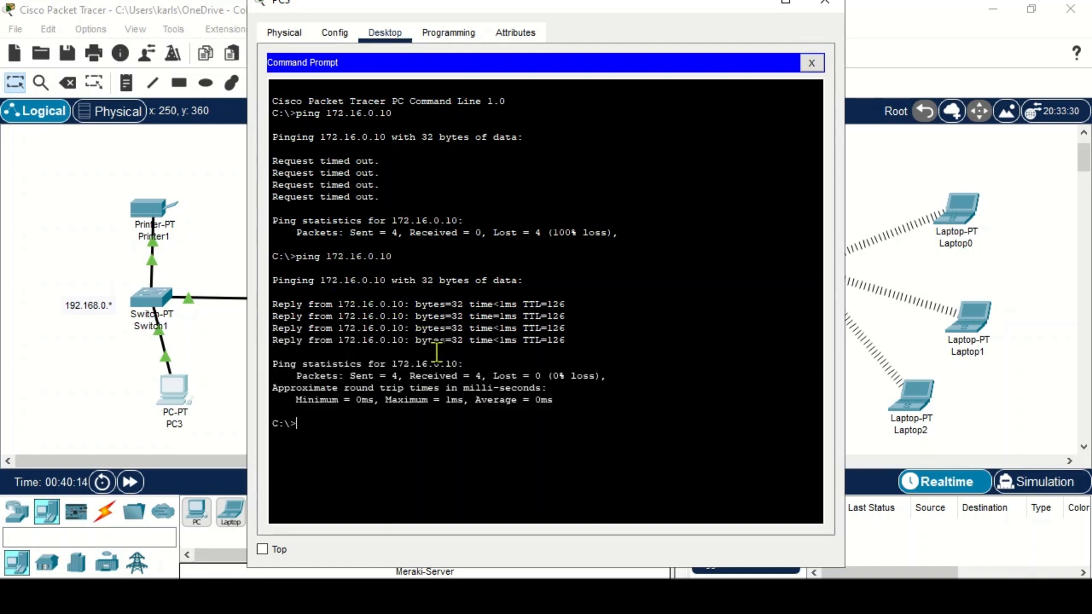
pyautogui.click(823, 4)
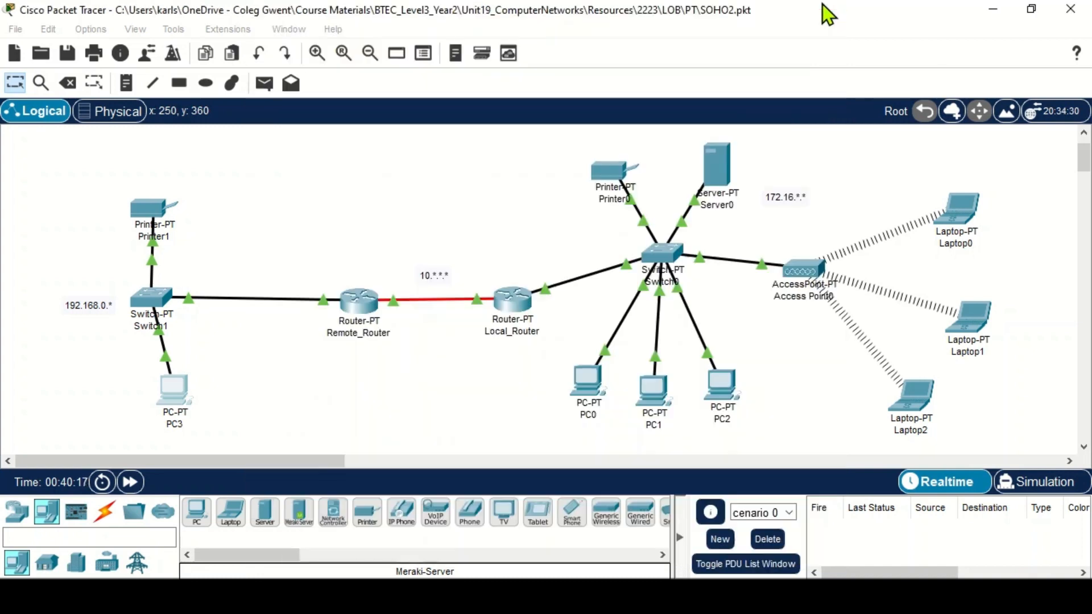
# - Open Server0's IPv4 firewall, inspect the existing inbound rules, and close the window
pyautogui.click(724, 166)
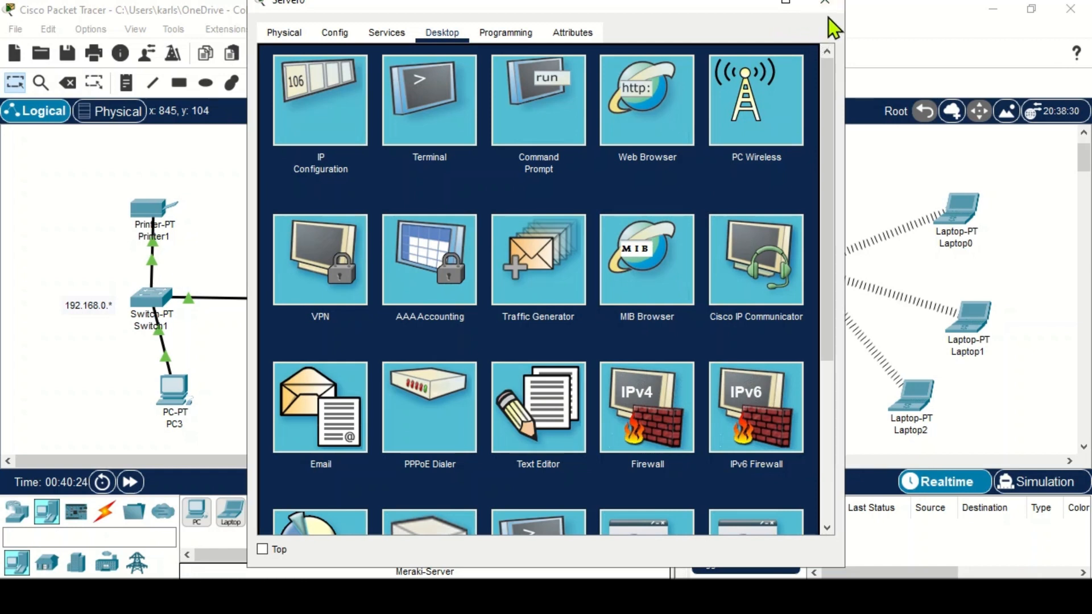
pyautogui.click(644, 419)
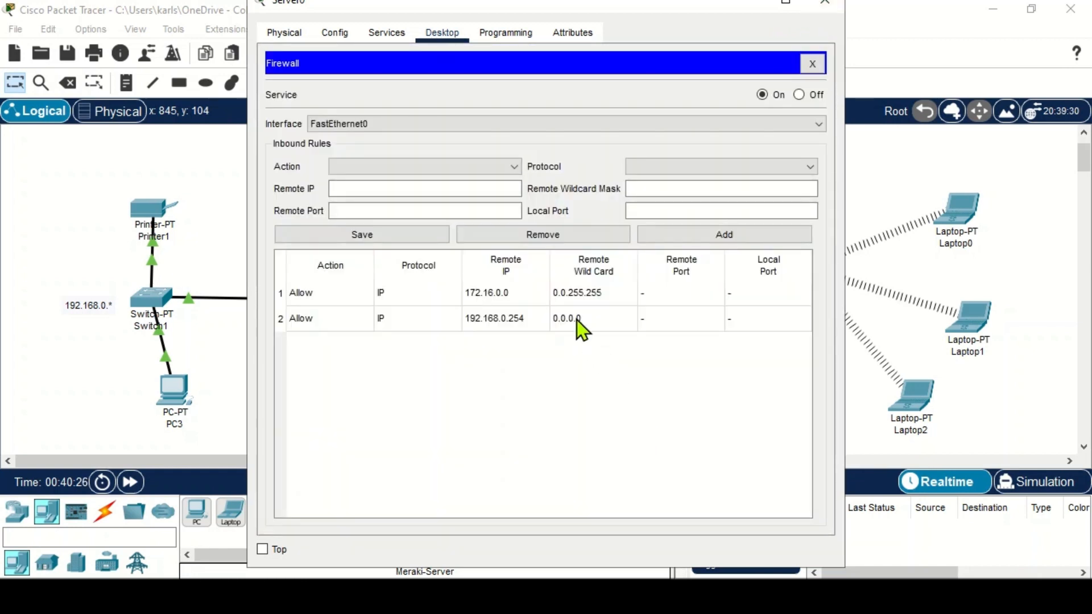
pyautogui.click(554, 292)
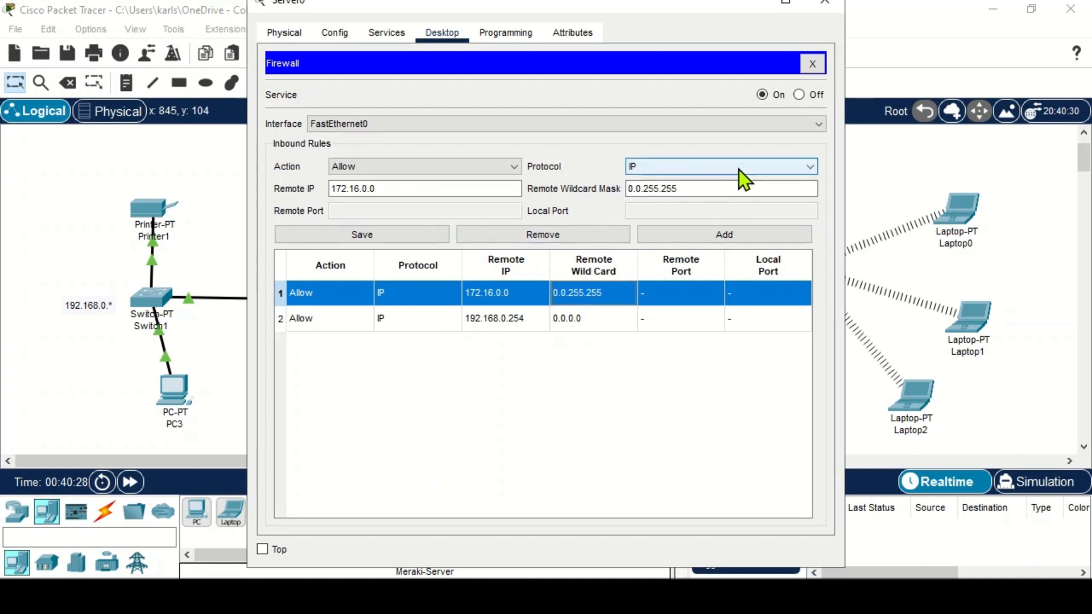
pyautogui.moveTo(629, 9); pyautogui.dragTo(621, 81)
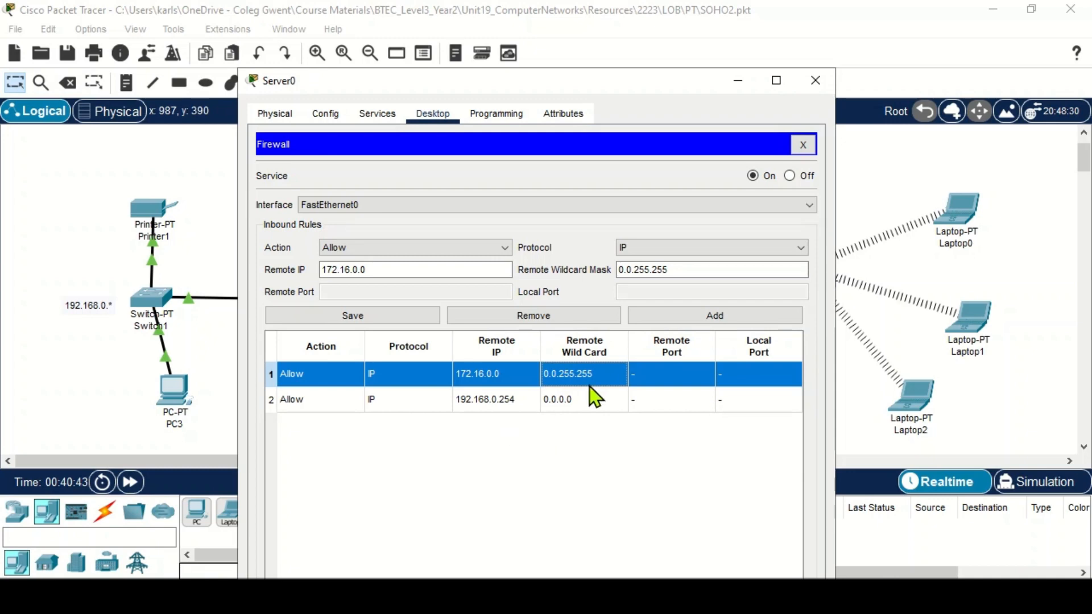
pyautogui.click(741, 84)
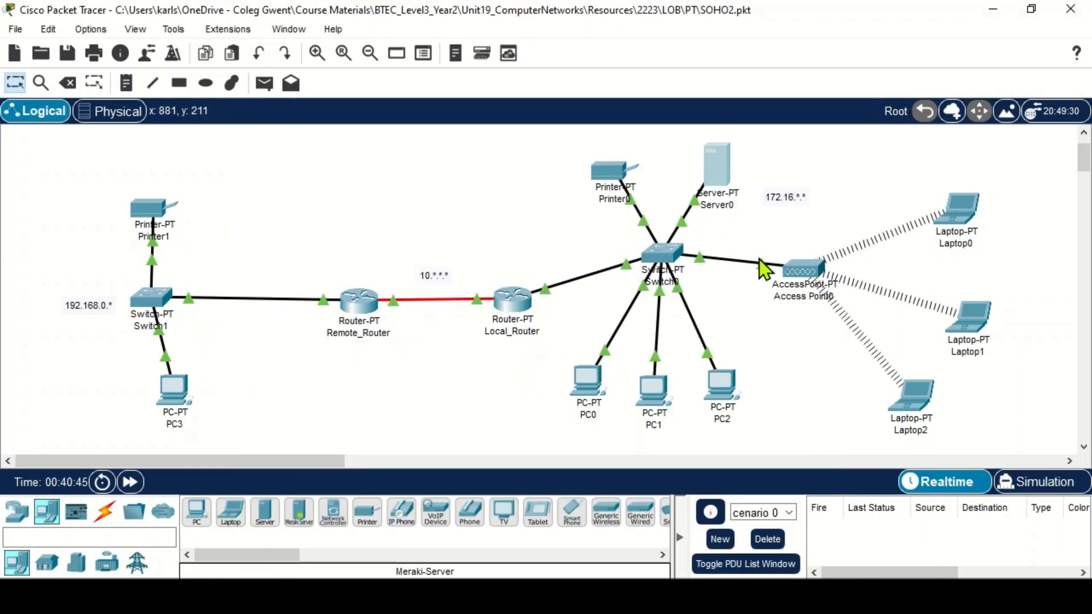
# - Reopen Server0 and inspect its DHCP service settings, then close the window
pyautogui.click(718, 168)
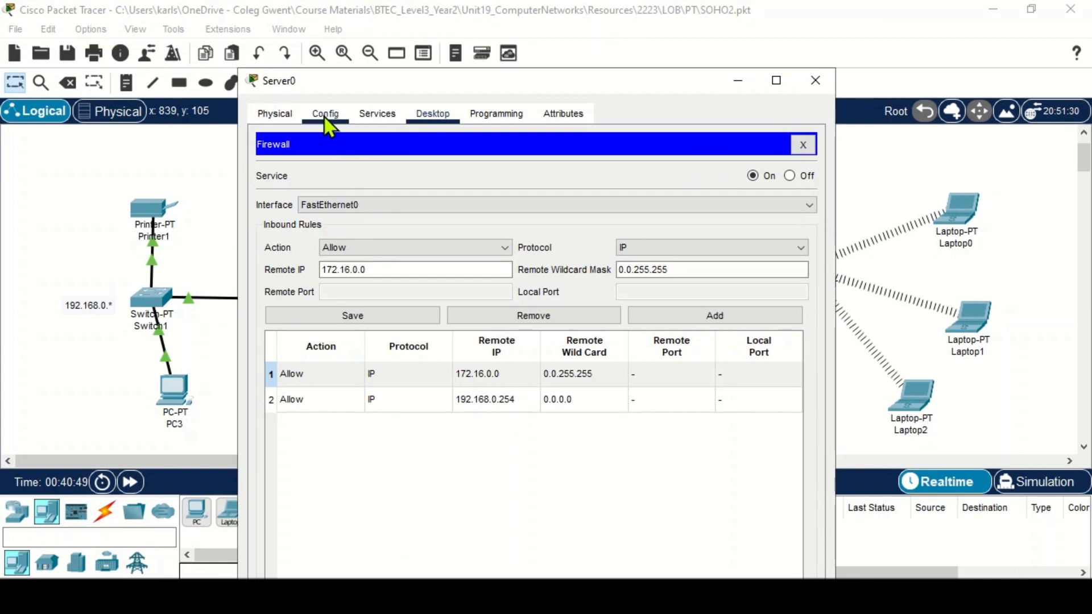
pyautogui.click(369, 116)
pyautogui.click(325, 179)
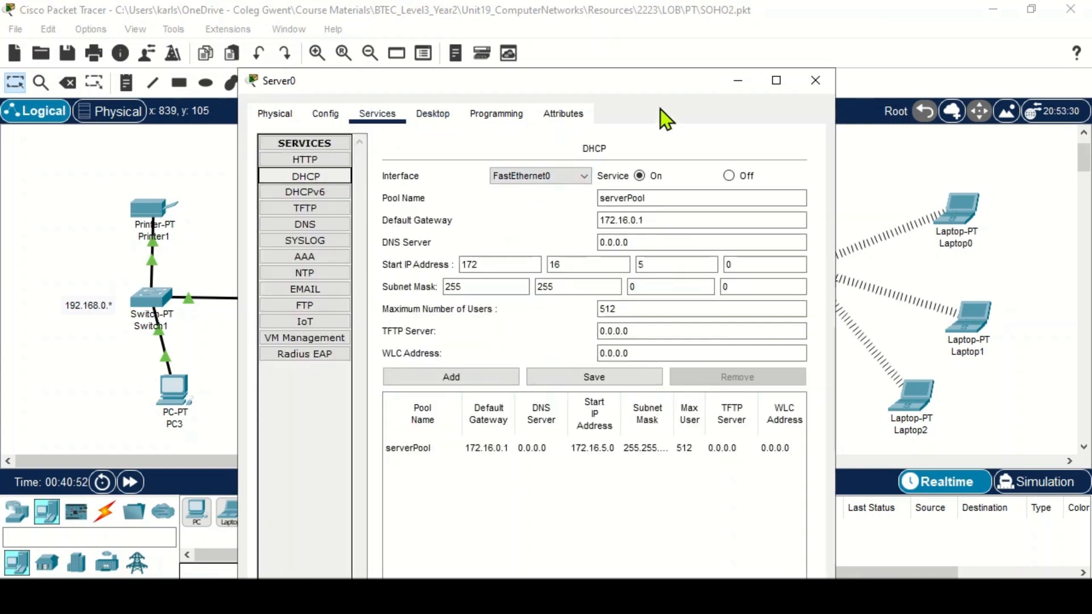
pyautogui.moveTo(649, 86); pyautogui.dragTo(477, 218)
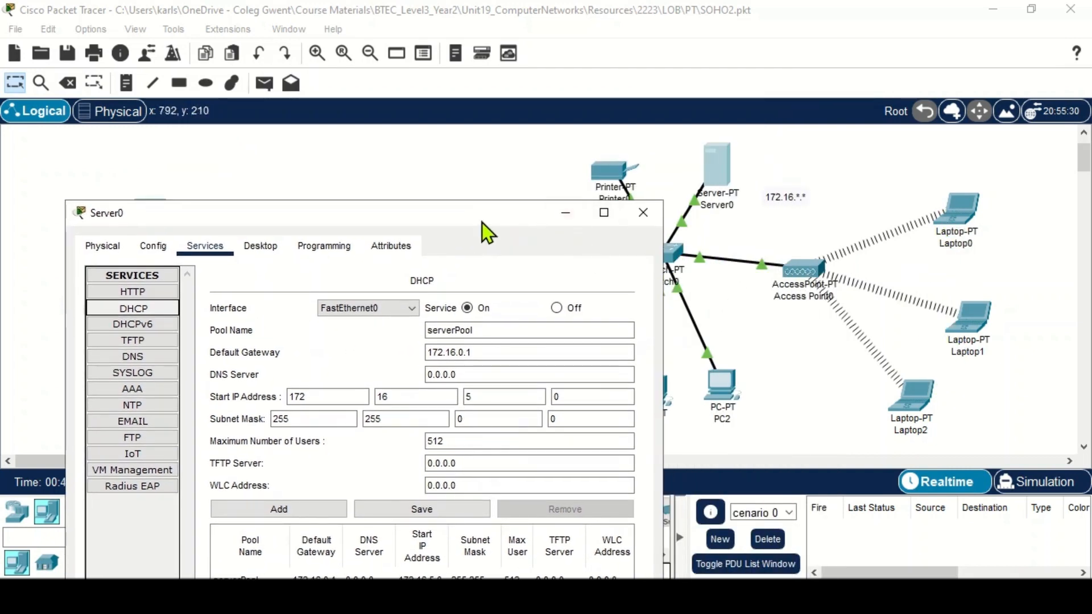
pyautogui.moveTo(483, 223); pyautogui.dragTo(496, 96)
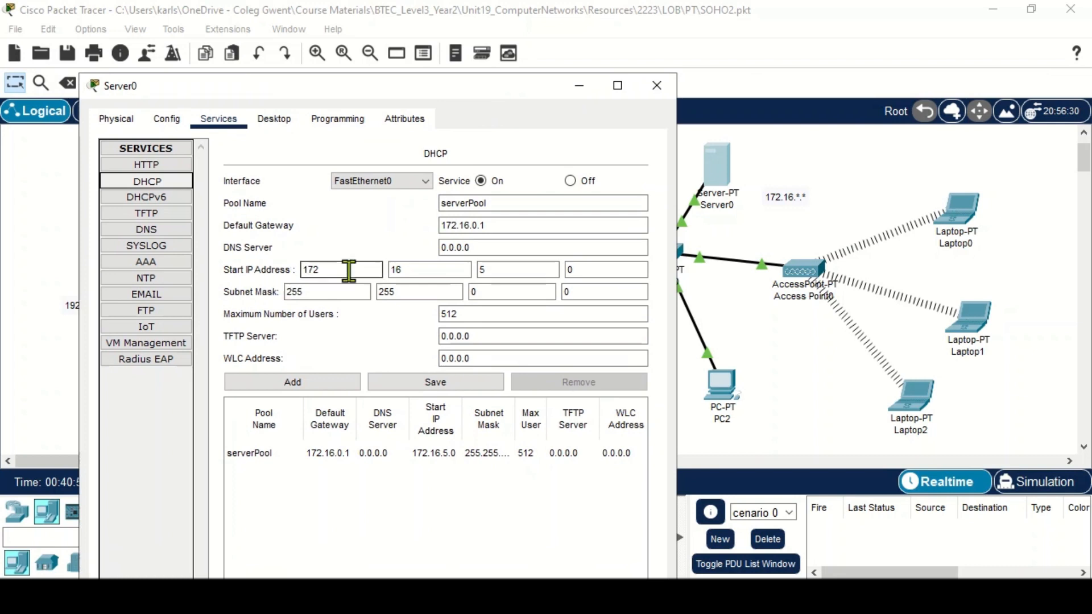
pyautogui.click(481, 270)
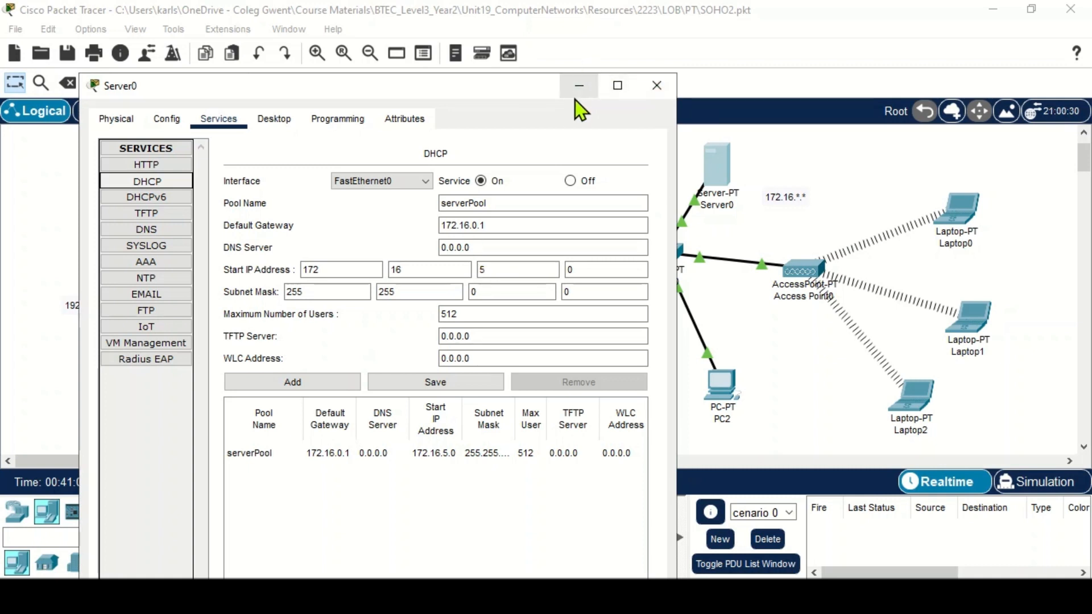
pyautogui.click(655, 86)
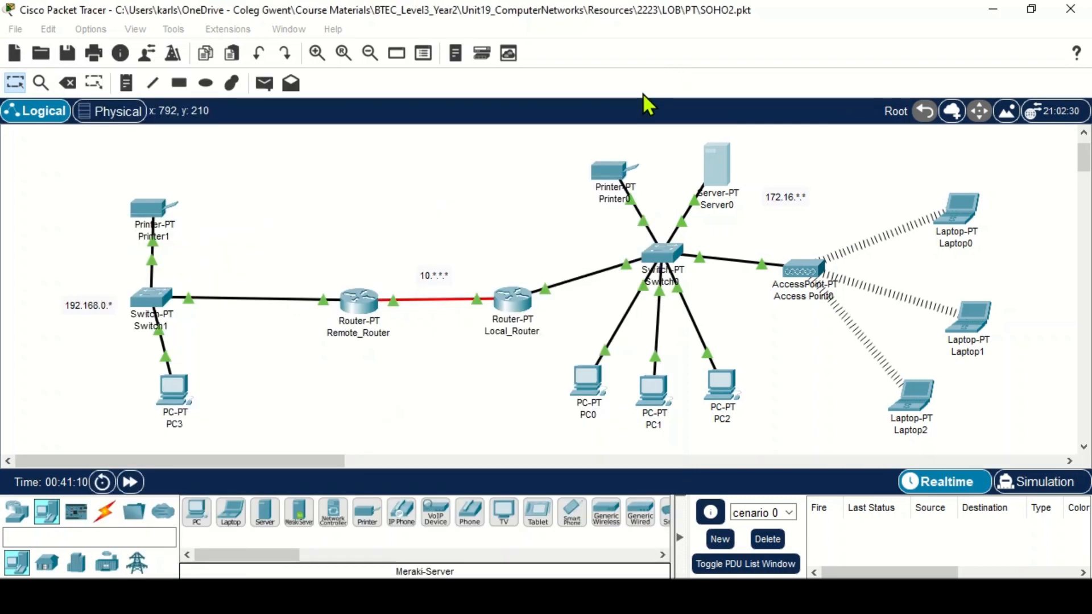
# - In Server0's firewall, change the 172.16.0.0 rule's remote wildcard mask to 0.0.0.255, save it, and close the window
pyautogui.click(722, 177)
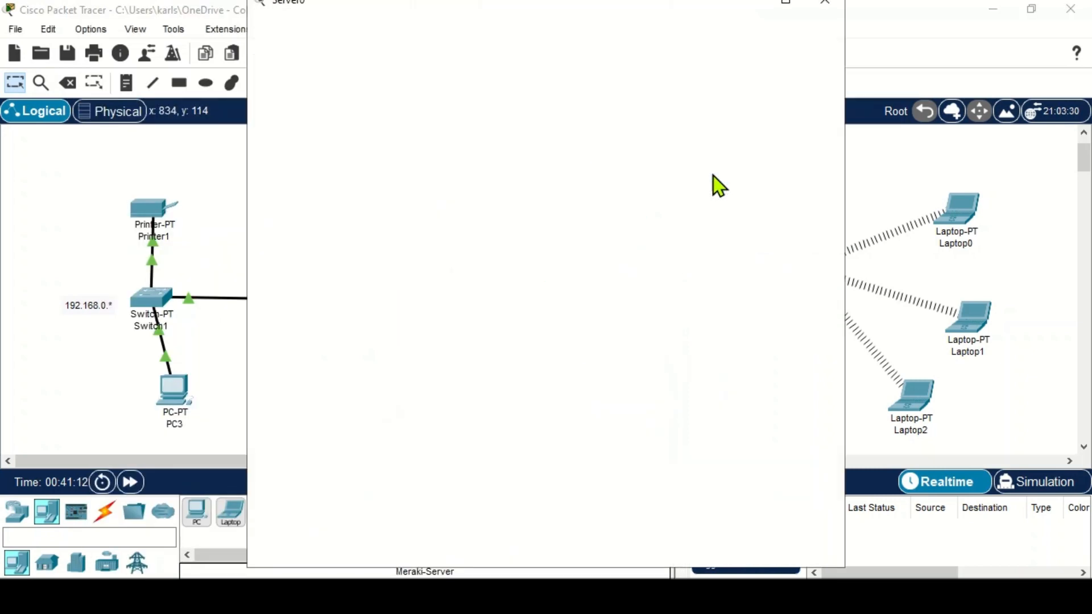
pyautogui.click(435, 34)
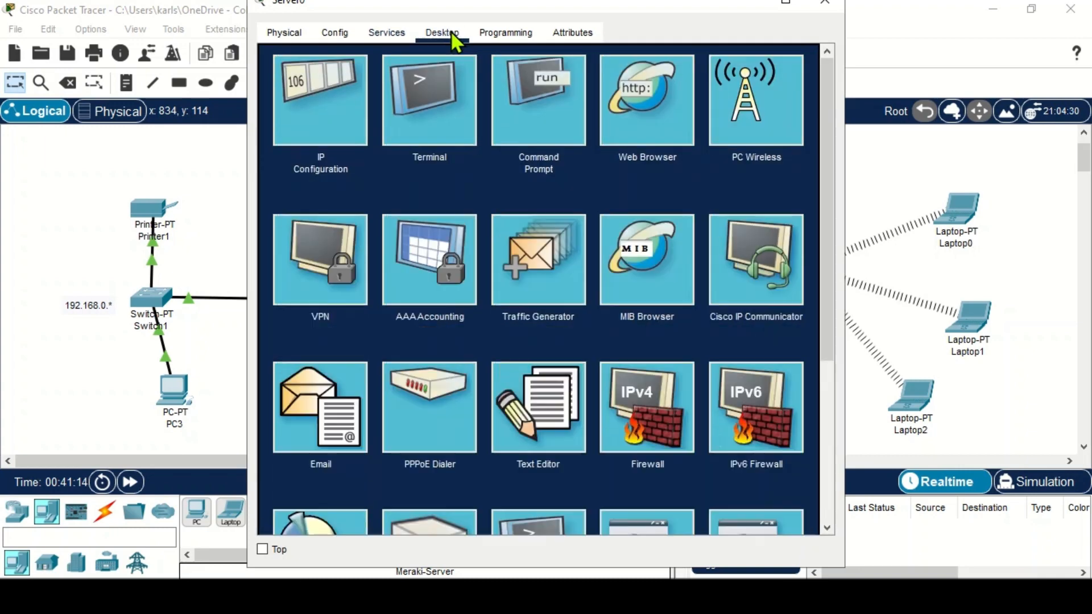
pyautogui.click(648, 395)
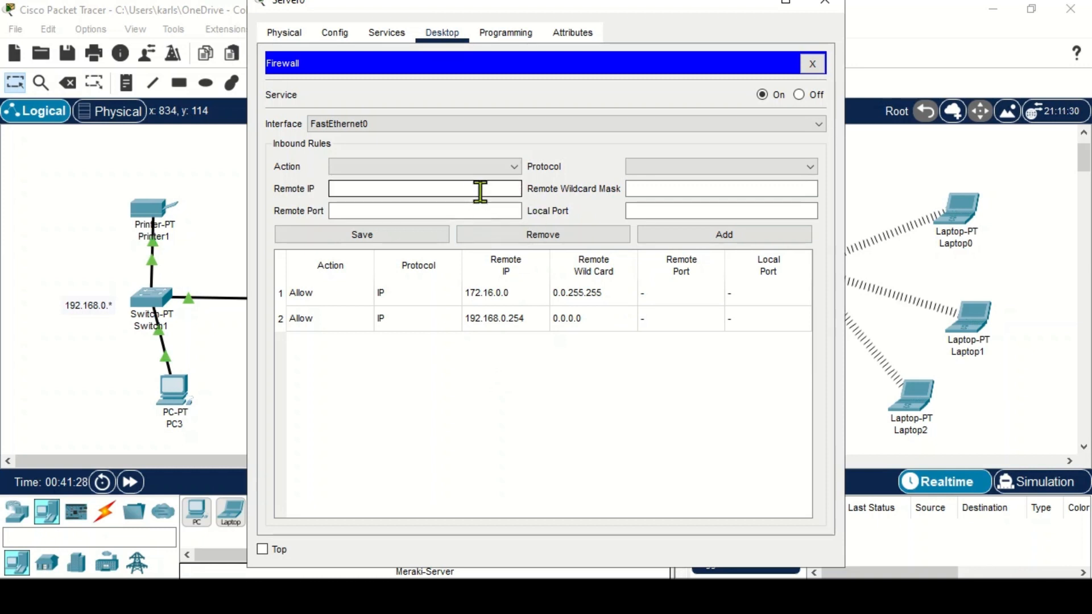
pyautogui.click(500, 293)
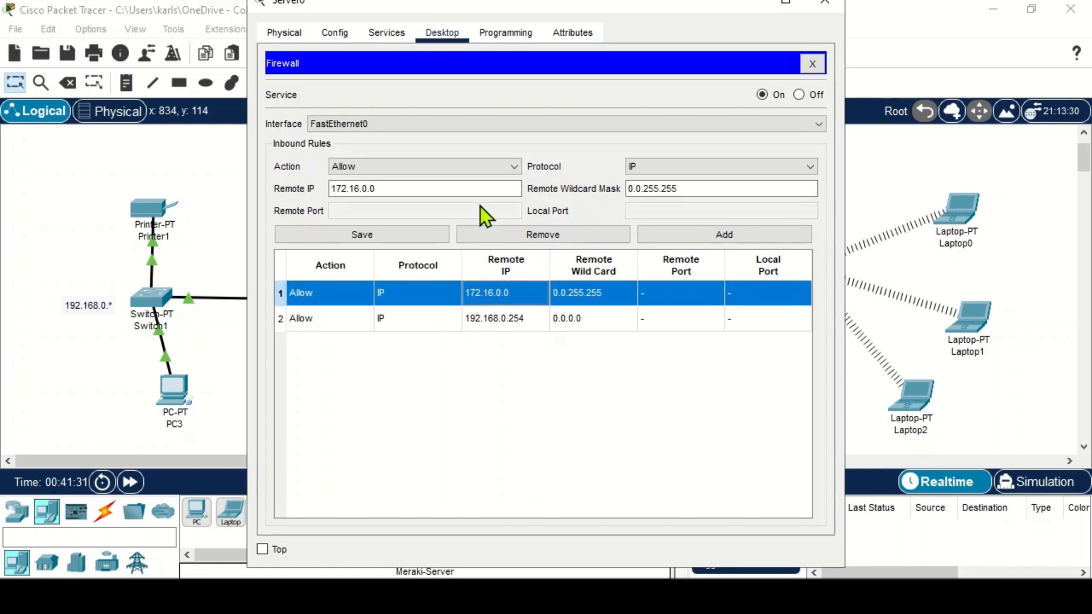
pyautogui.click(390, 189)
pyautogui.click(633, 188)
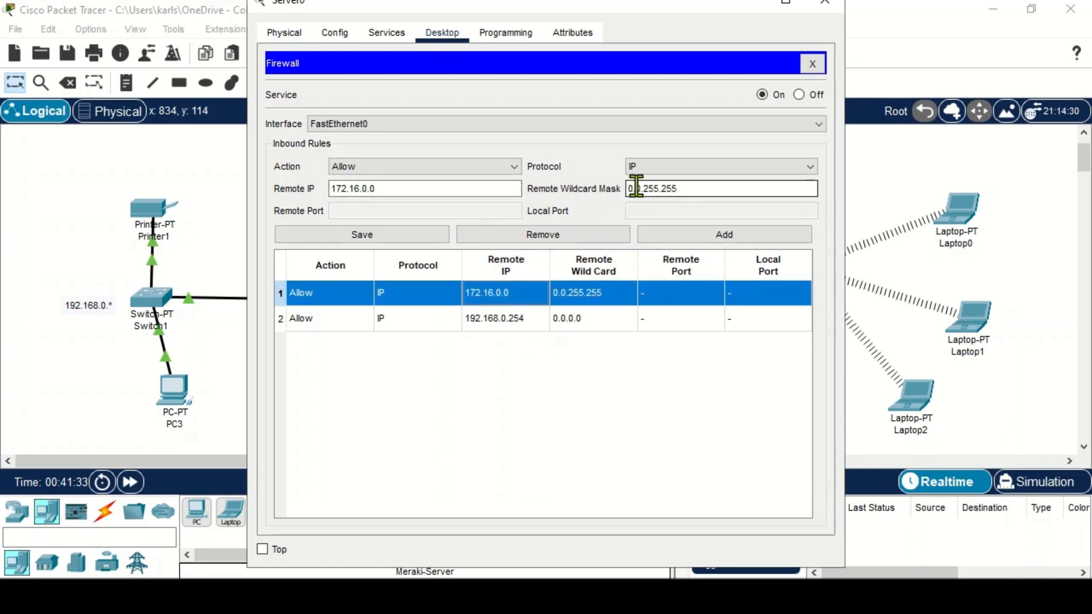
pyautogui.click(653, 188)
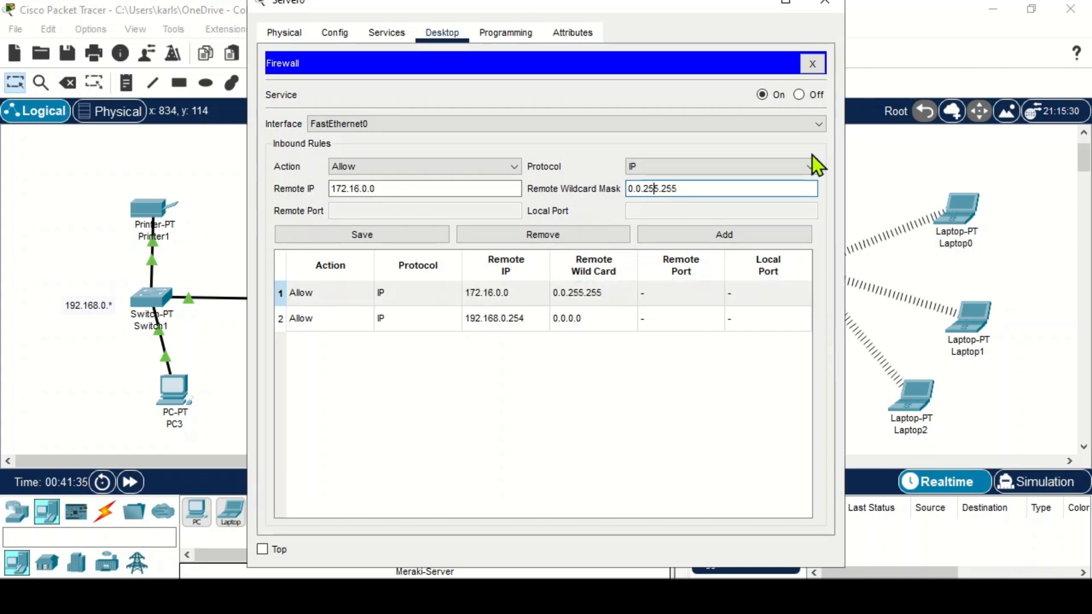
pyautogui.press('BackSpace')
pyautogui.press('BackSpace')
pyautogui.press('Delete')
pyautogui.press('Delete')
pyautogui.write('0.')
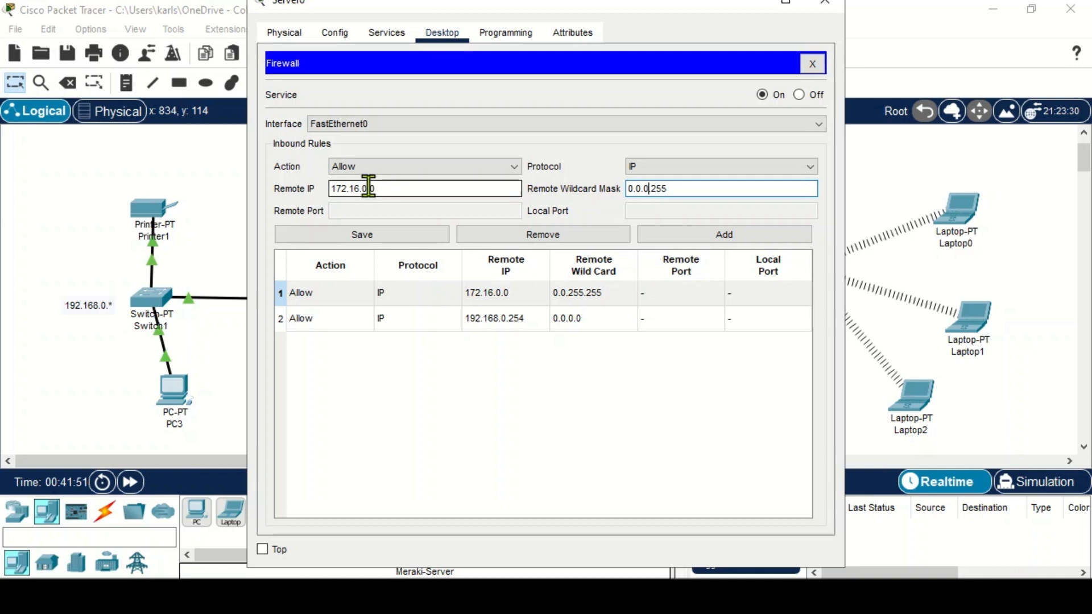
pyautogui.click(643, 192)
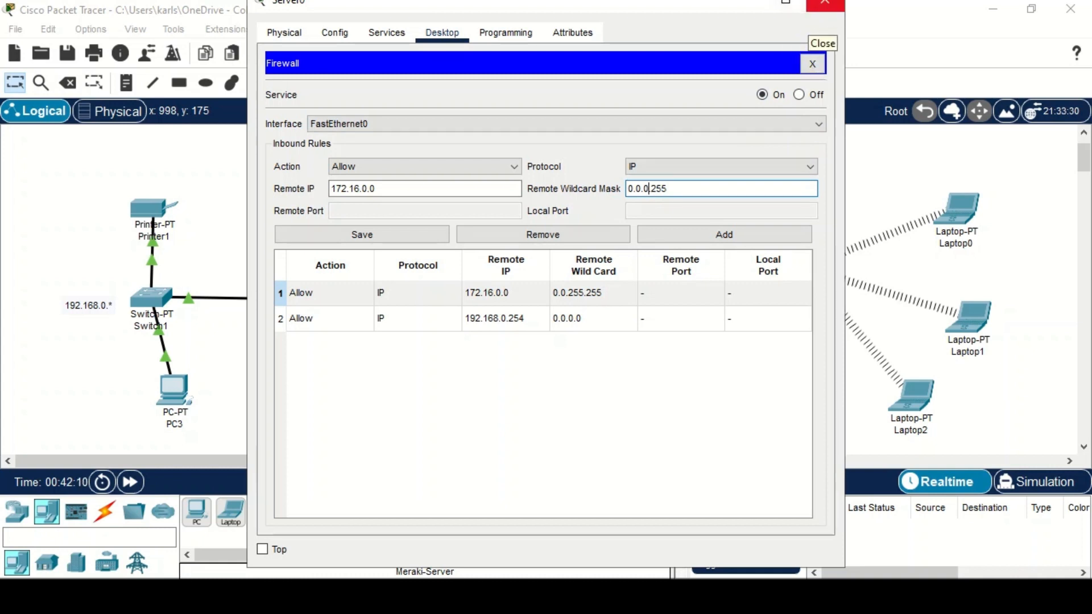
pyautogui.click(378, 233)
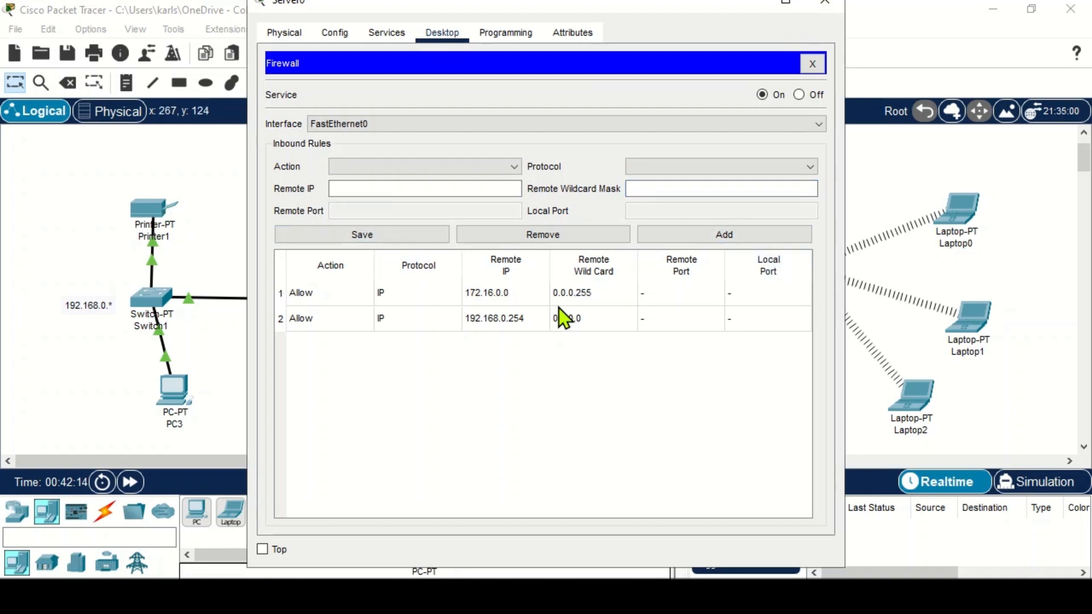
pyautogui.click(838, 3)
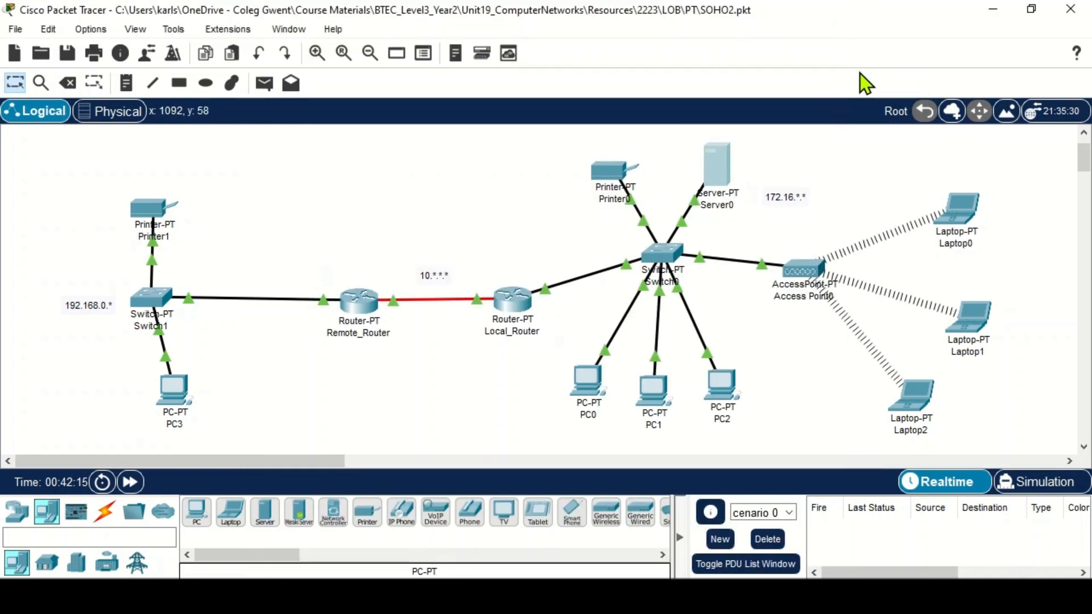
# - Rerun the ping to 172.16.0.10 from Laptop0's command prompt and return to the topology
pyautogui.click(955, 225)
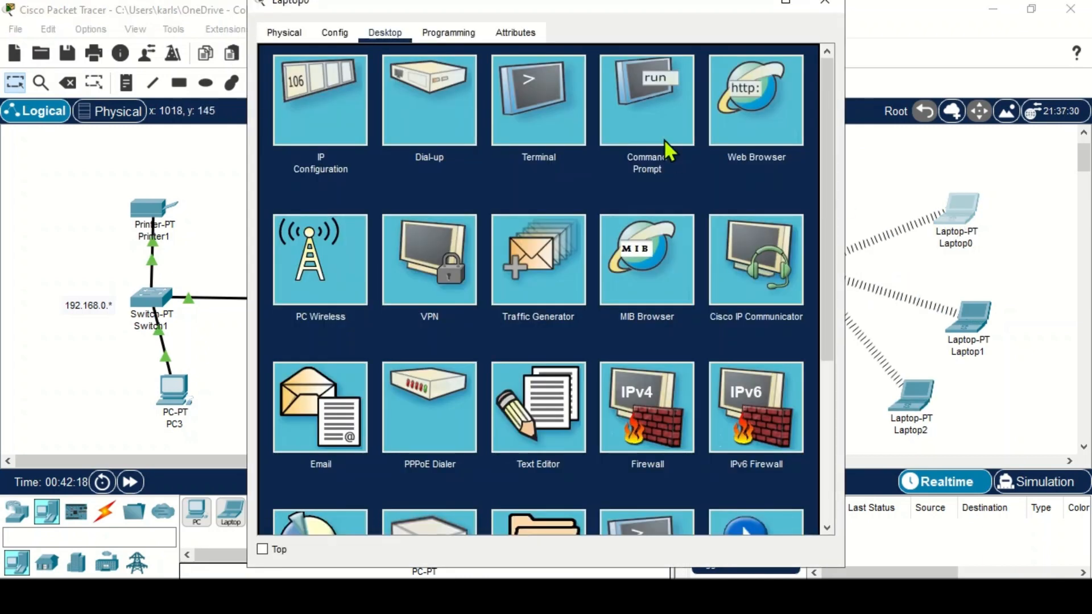
pyautogui.click(658, 112)
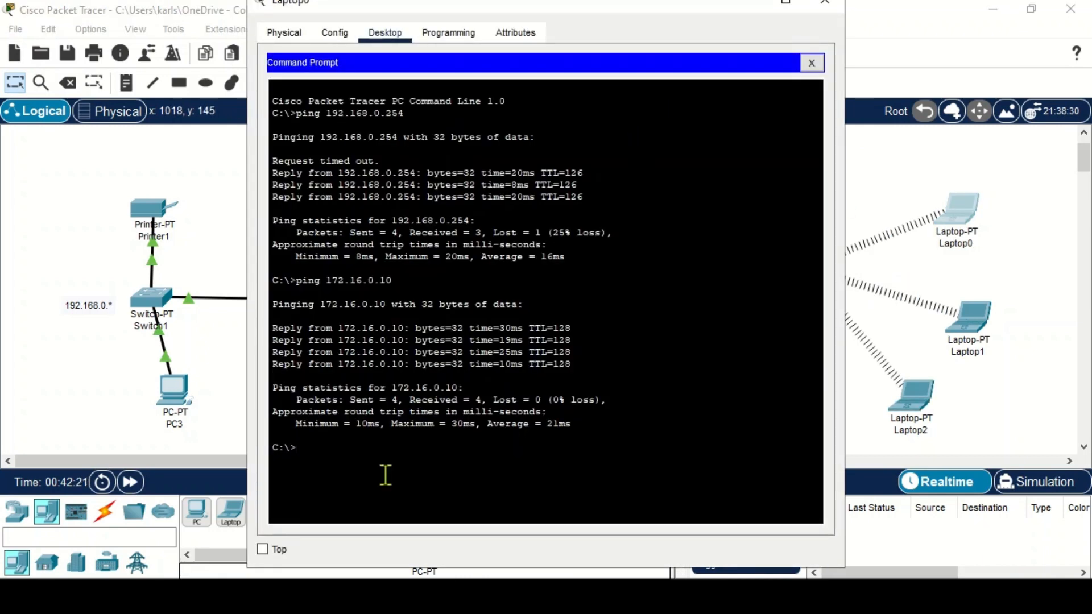
pyautogui.press('Up')
pyautogui.press('Return')
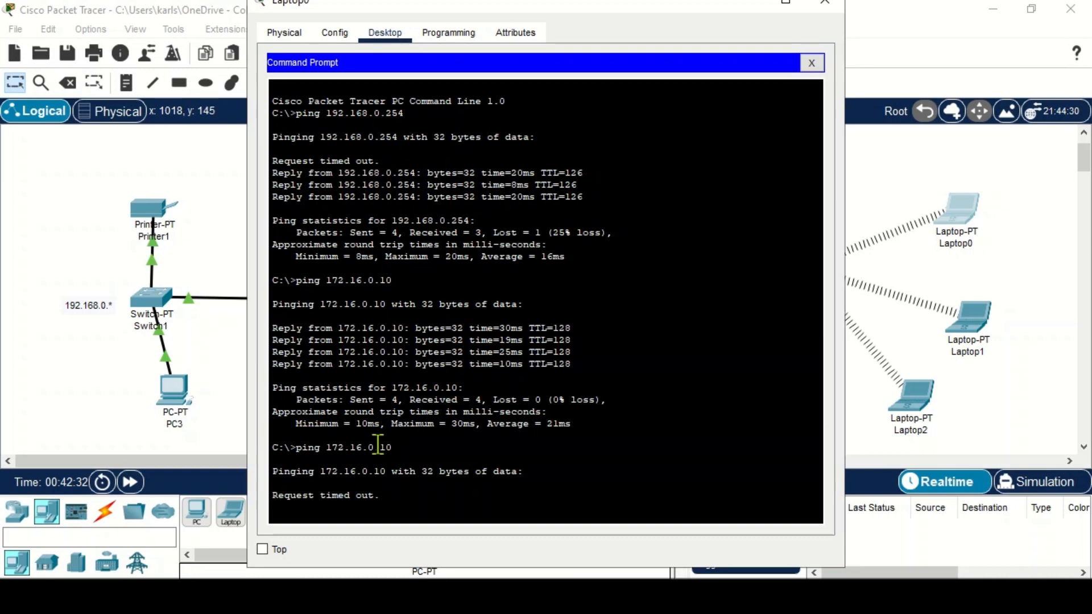
pyautogui.click(896, 303)
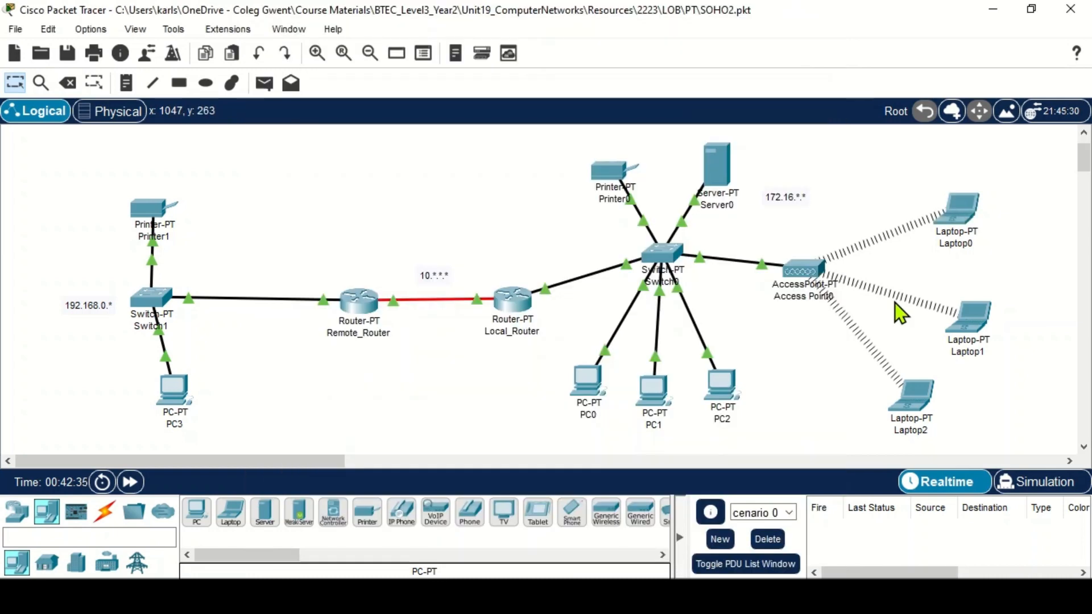
# - Ping 172.16.0.10 from PC2's command prompt, then close PC2's window
pyautogui.click(726, 387)
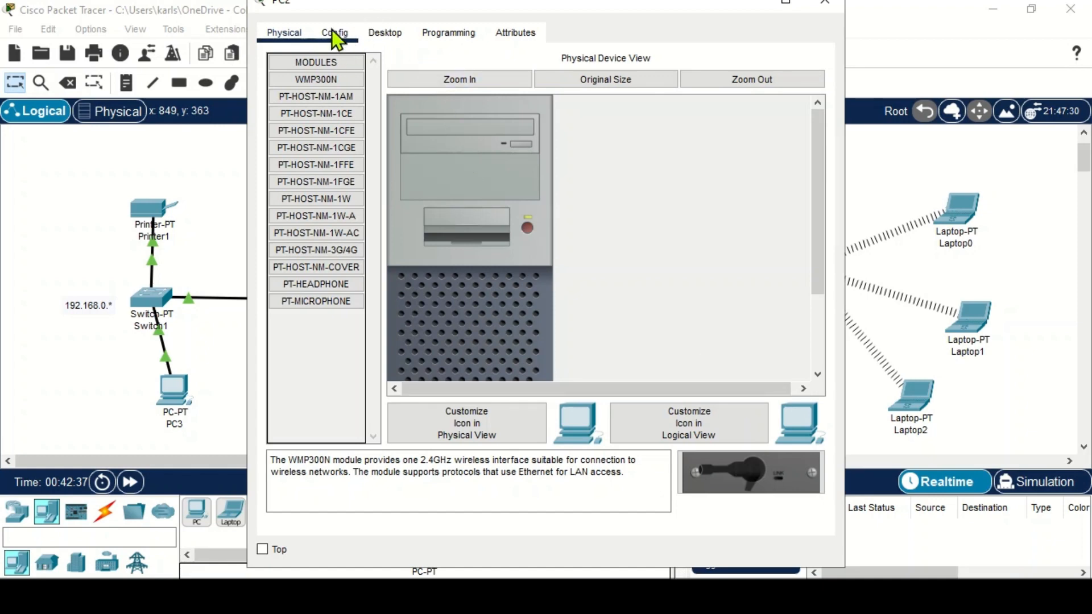
pyautogui.click(373, 38)
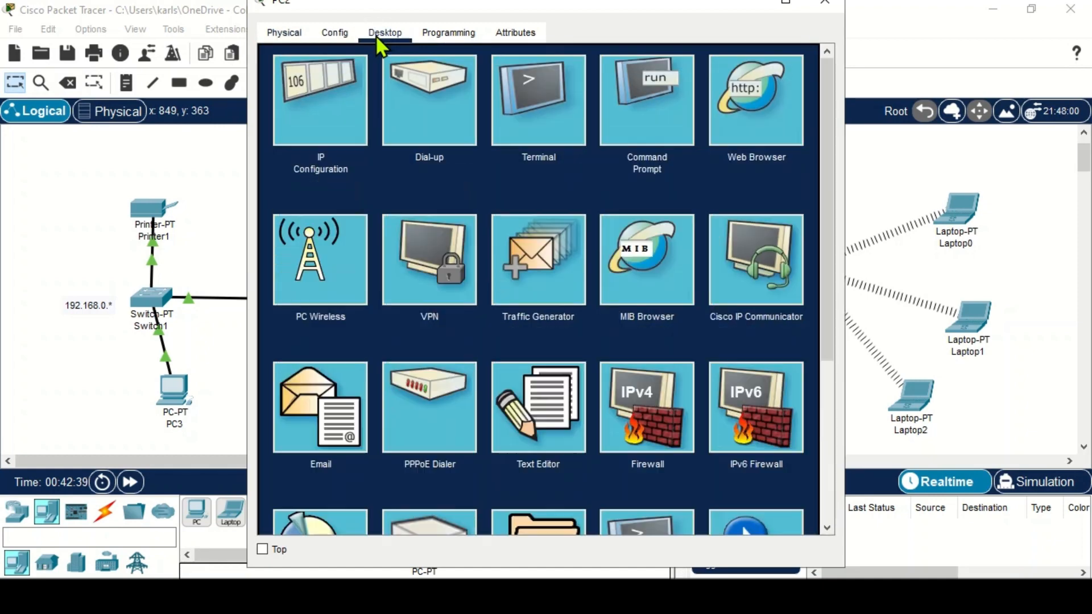
pyautogui.click(655, 125)
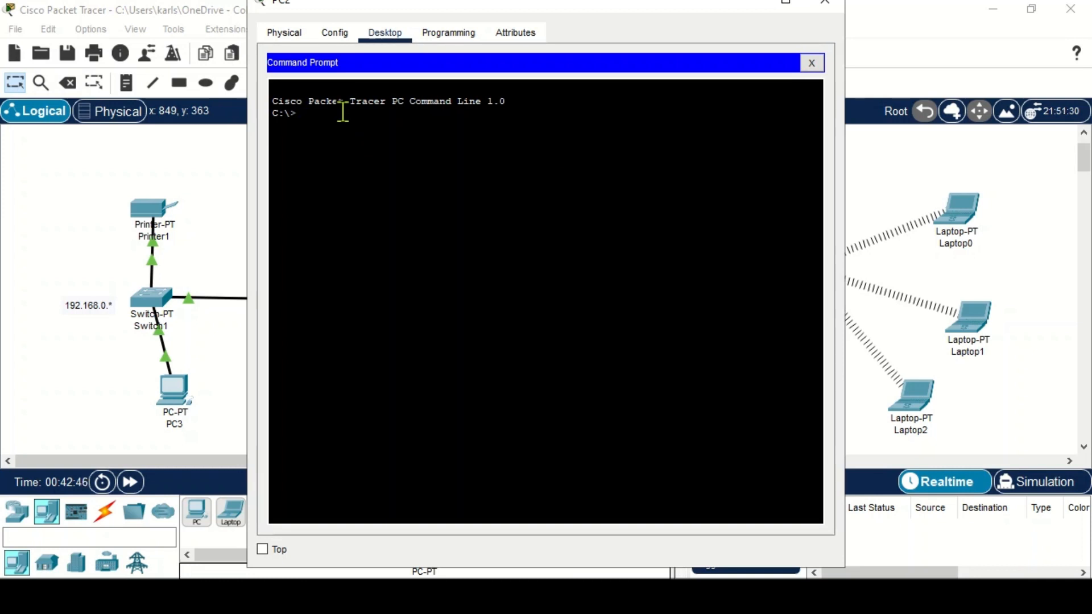
pyautogui.write('ping 172.16.0.10')
pyautogui.press('Return')
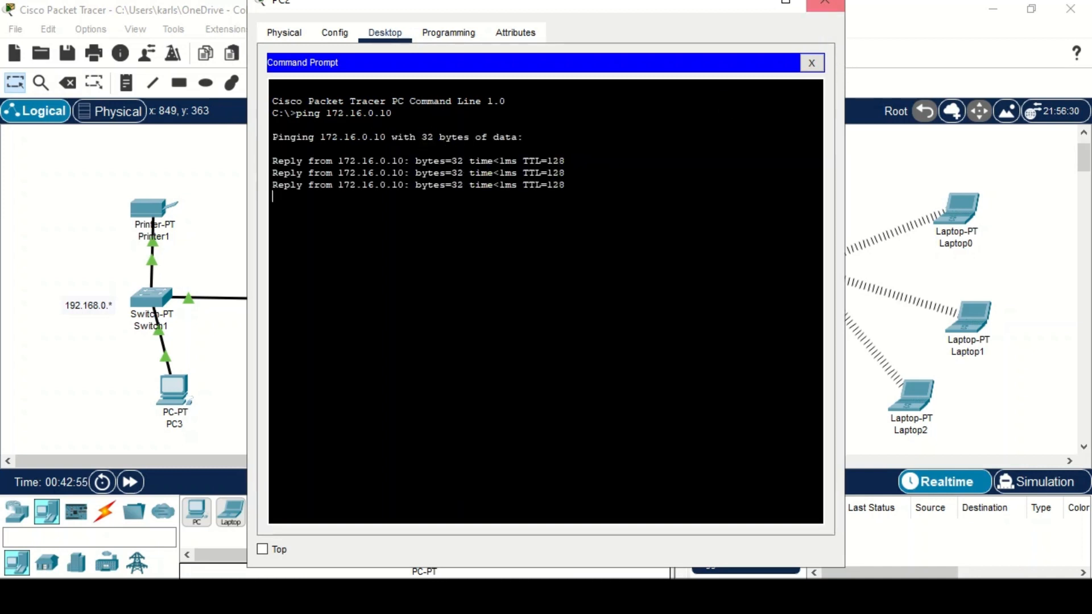
pyautogui.click(825, 5)
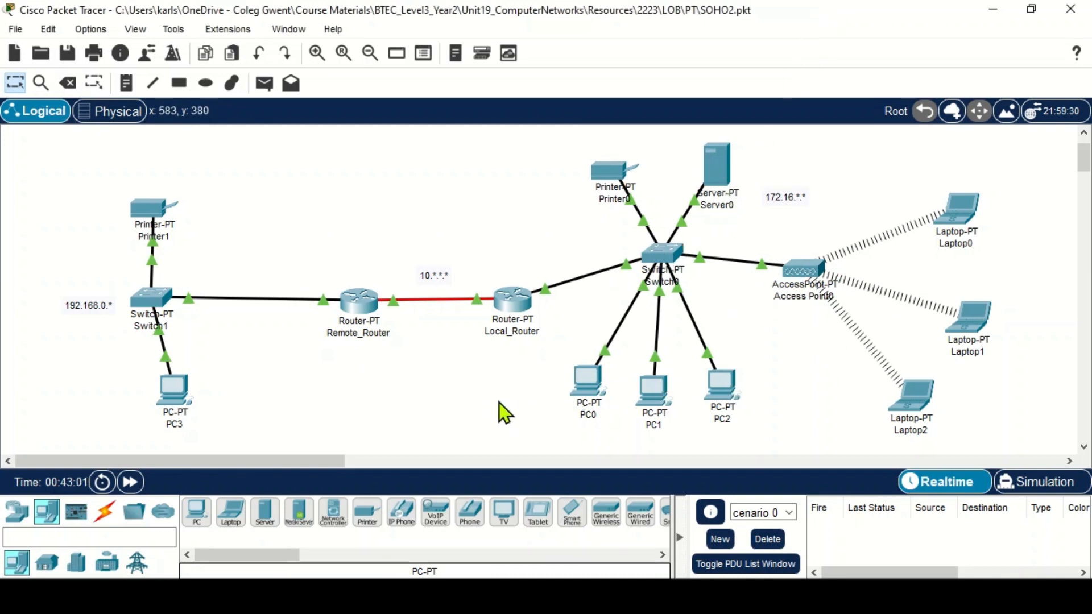
# - Nudge PC3's icon slightly to the left
pyautogui.moveTo(174, 396); pyautogui.dragTo(149, 394)
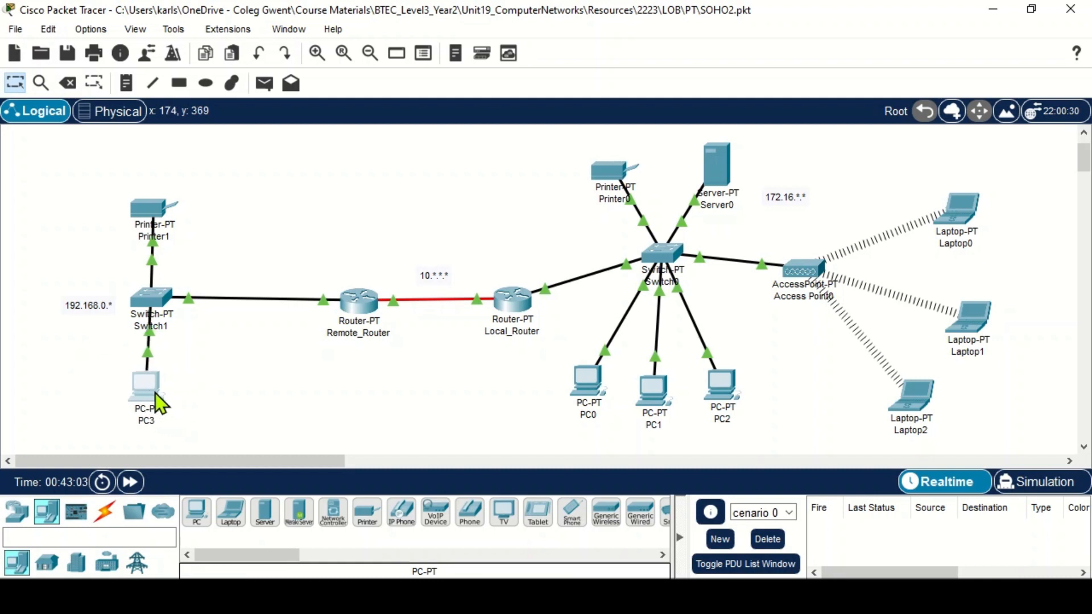